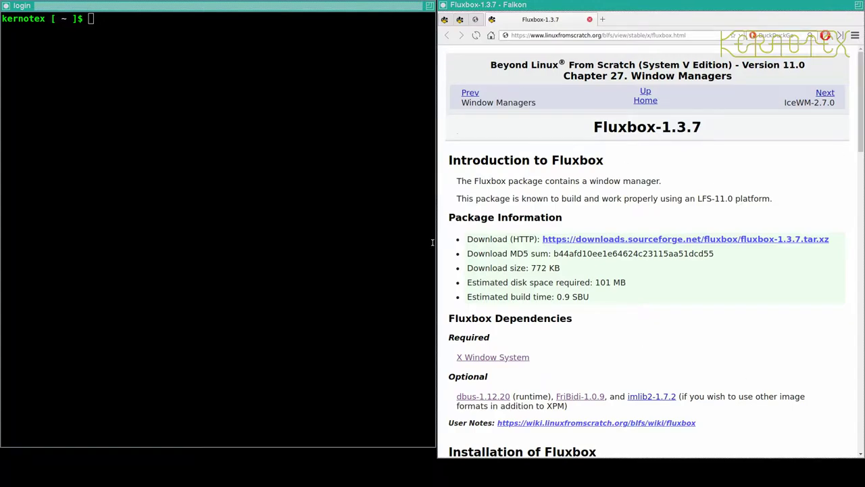
- Bring the Falkon window showing the BLFS Fluxbox-1.3.7 page to the front
left_click(680, 129)
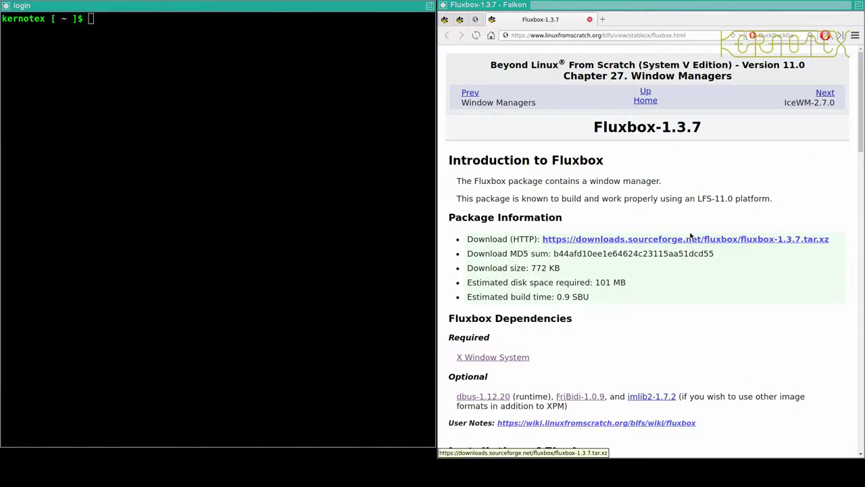
- Open the imlib2-1.7.2 dependency page in a new tab and switch to it
right_click(655, 398)
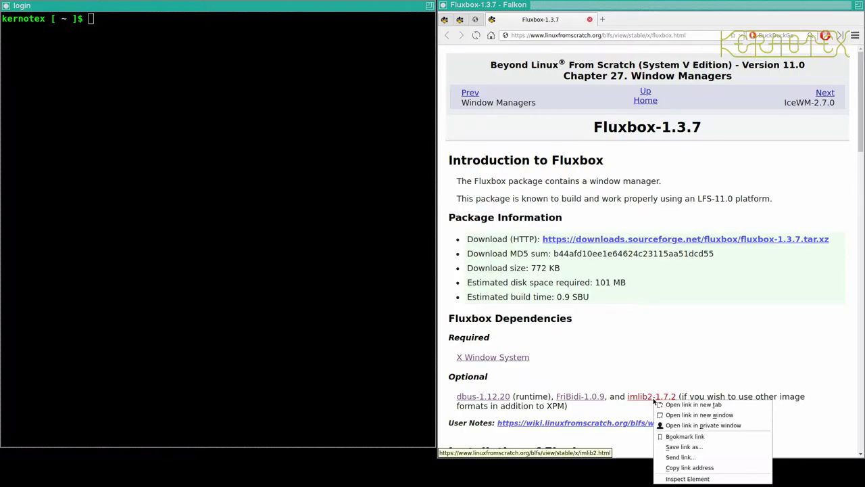
left_click(690, 404)
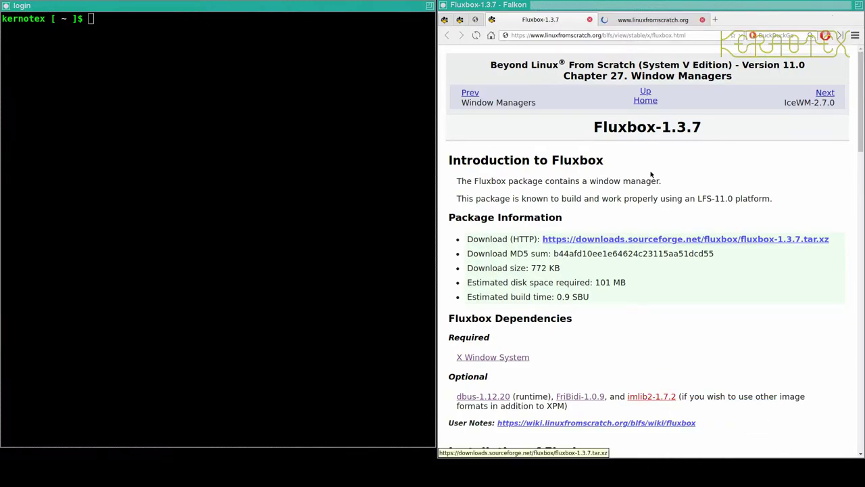
left_click(619, 20)
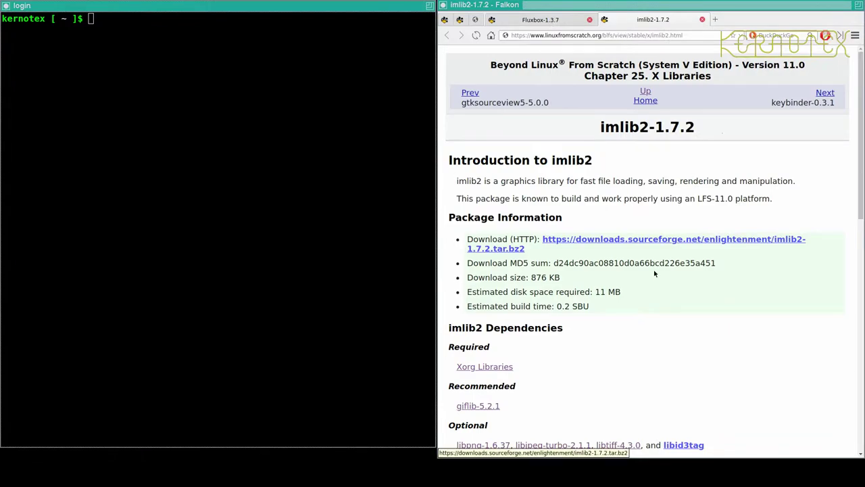
- Open the imlib2 and Fluxbox SourceForge download pages in background tabs
right_click(658, 238)
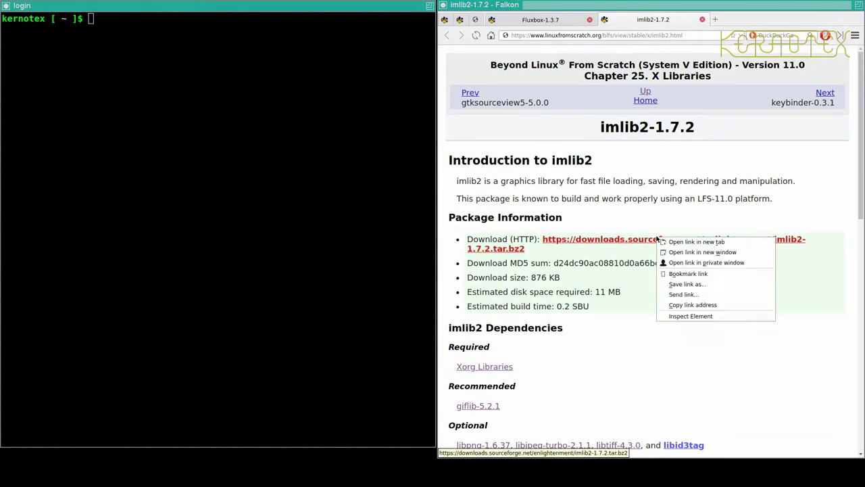
left_click(680, 284)
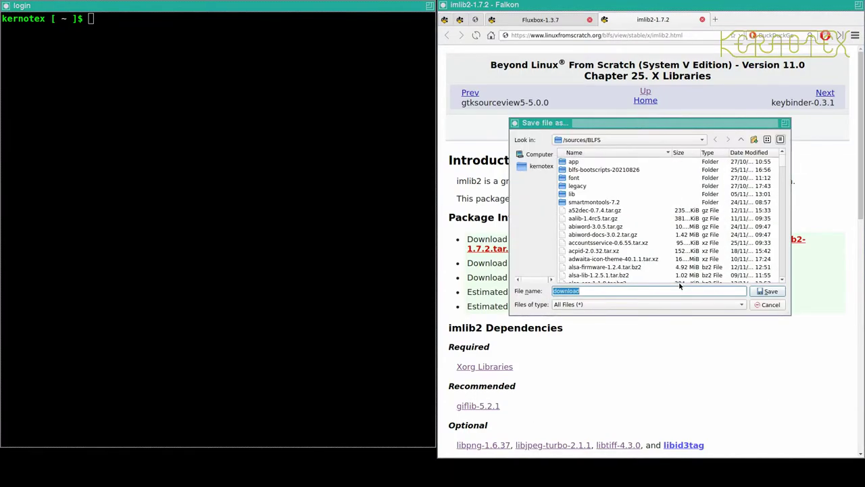
left_click(782, 304)
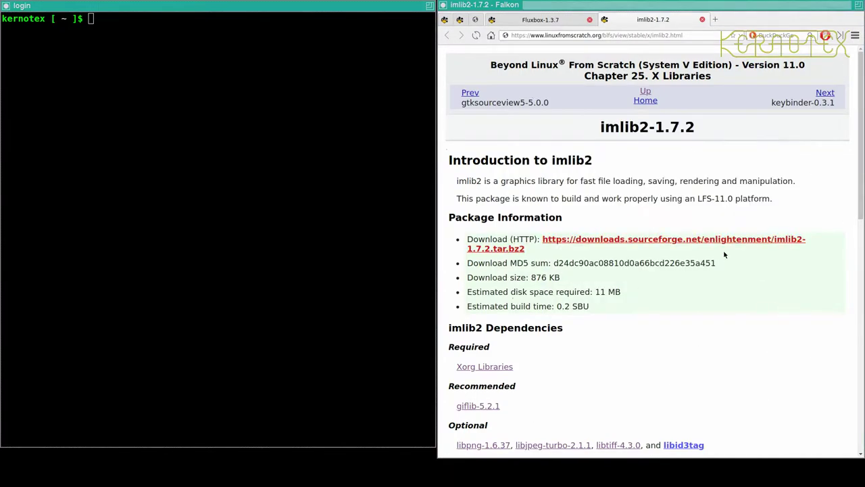
middle_click(718, 243)
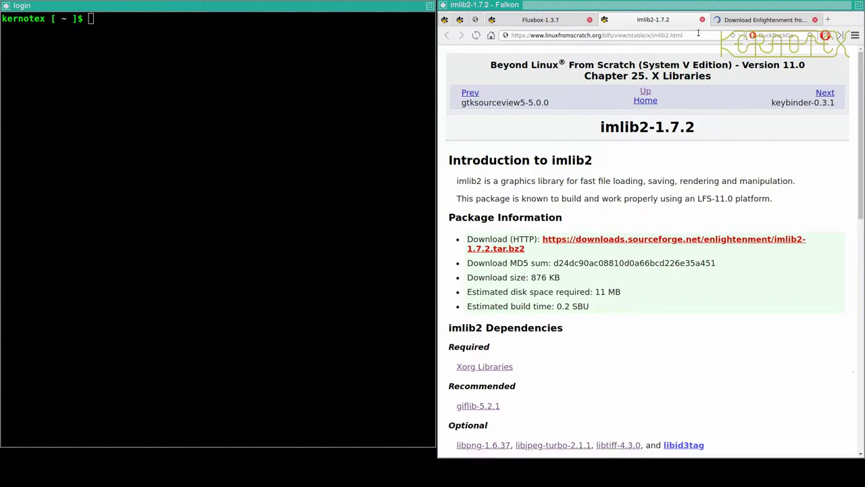
left_click(535, 20)
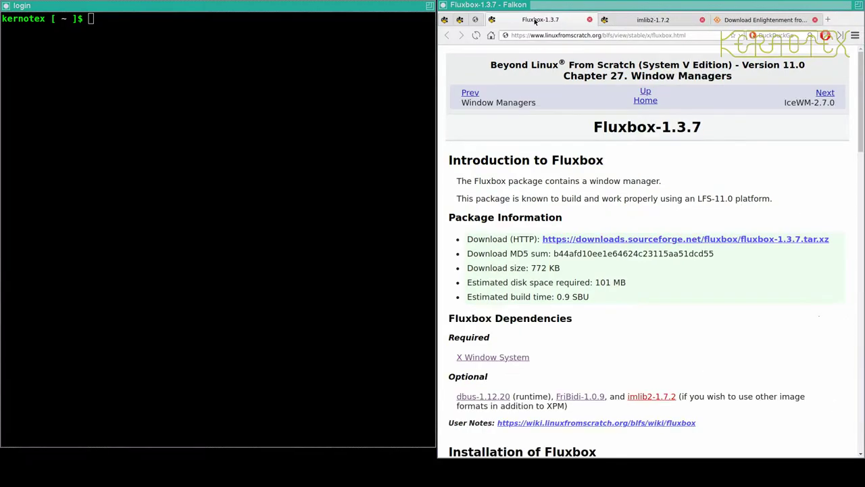
middle_click(665, 240)
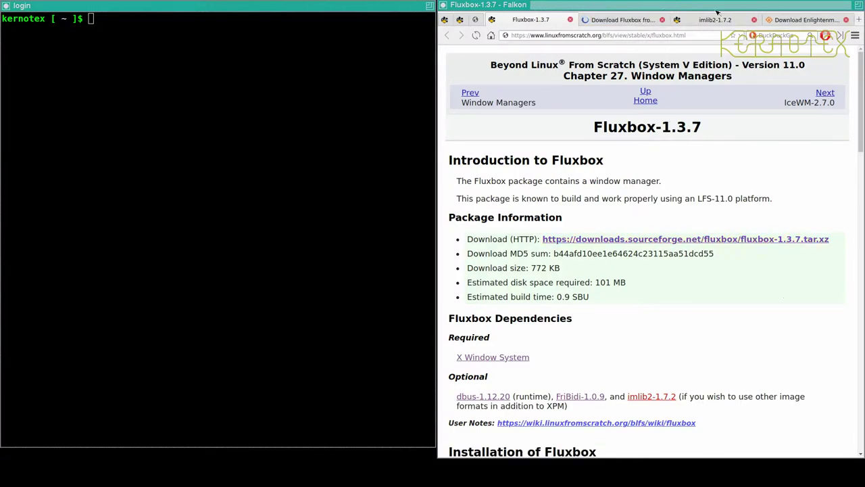
- Save imlib2-1.7.2.tar.bz2 into /sources/BLFS and close its download tab
left_click(762, 20)
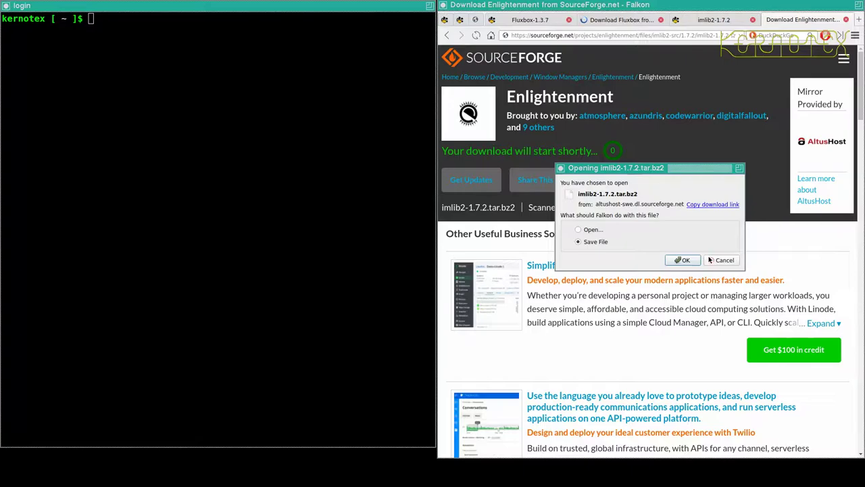
left_click(684, 260)
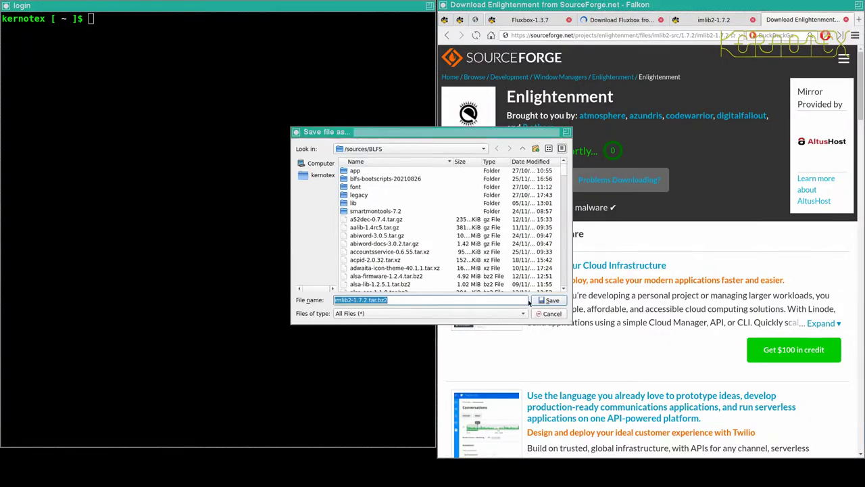
left_click(549, 300)
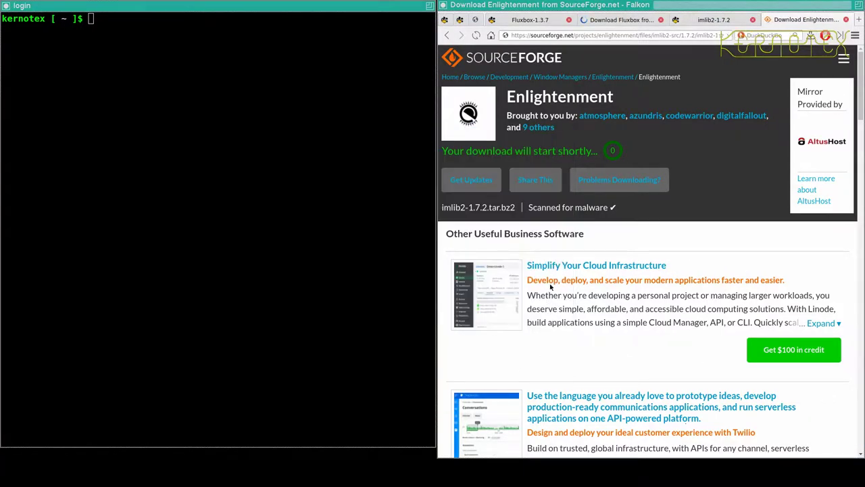
left_click(845, 19)
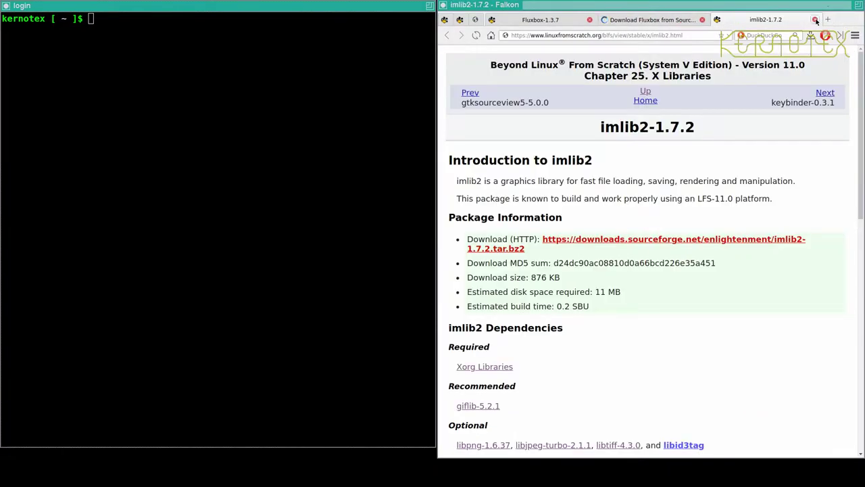
- Save fluxbox-1.3.7.tar.xz into /sources/BLFS from its download tab
left_click(637, 21)
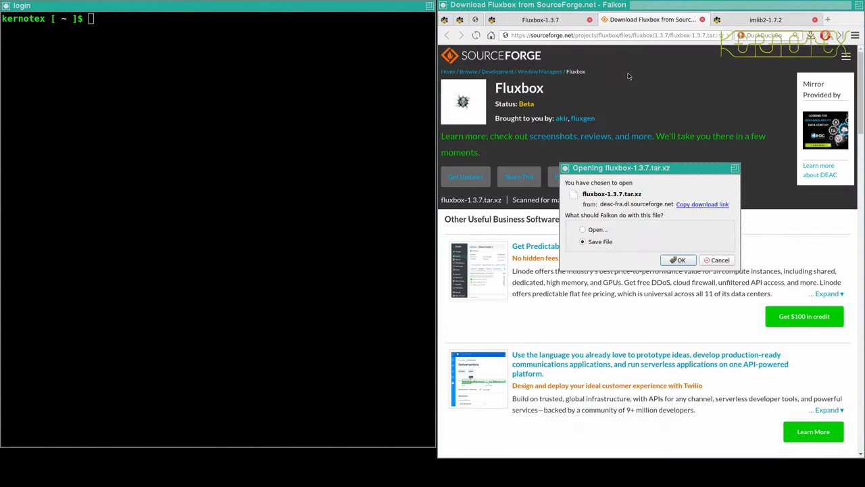
left_click(676, 260)
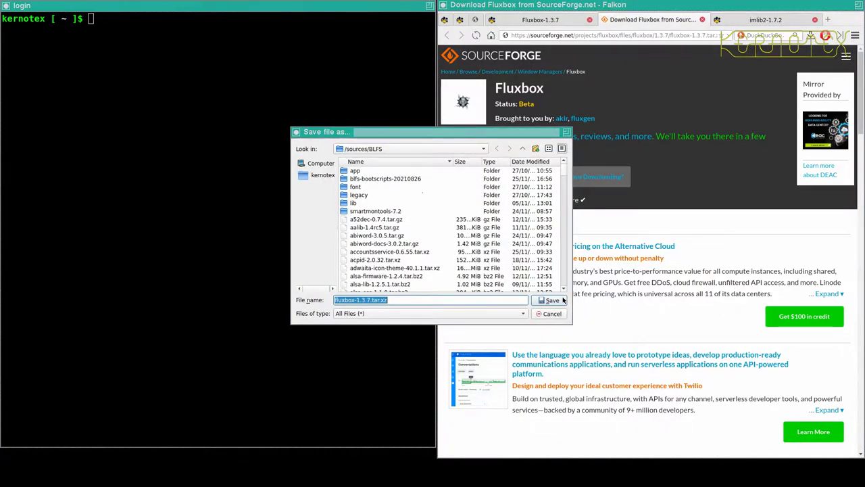
left_click(551, 300)
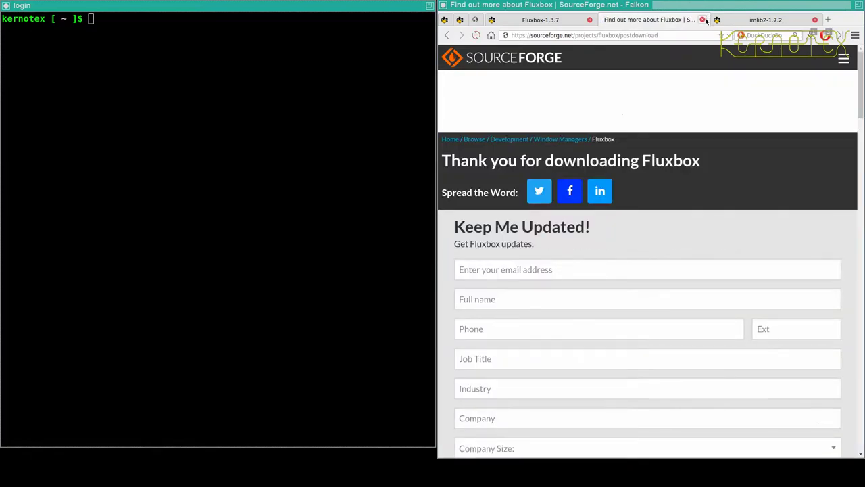
- Close the Fluxbox thank-you tab and change the terminal to /sources/BLFS
left_click(702, 20)
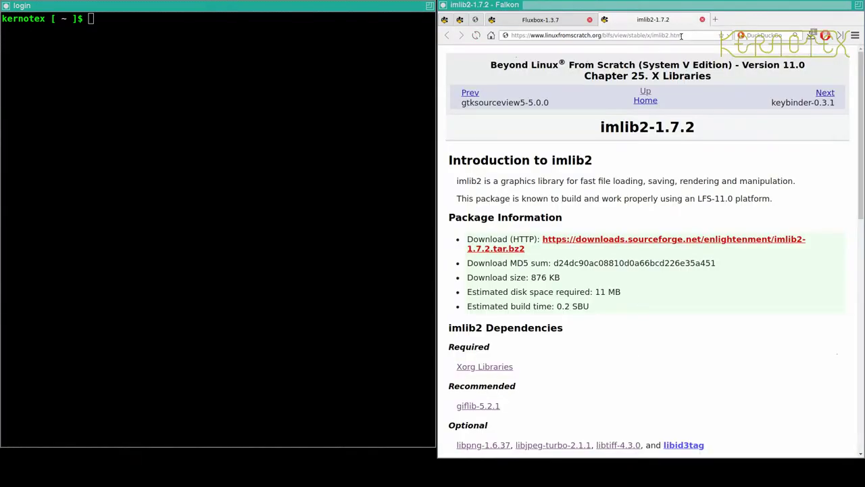
scroll(682, 287, "down", 3)
scroll(682, 287, "down", 5)
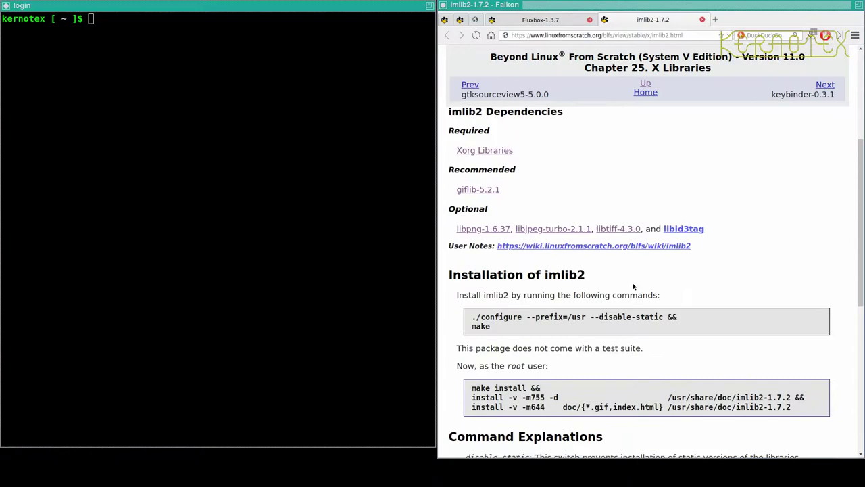
left_click(243, 208)
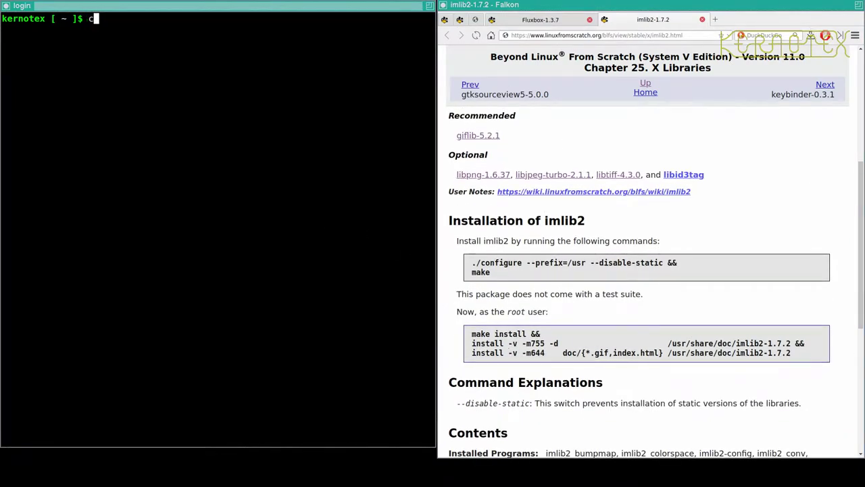
type("cd /sources/BLFS/")
key("Return")
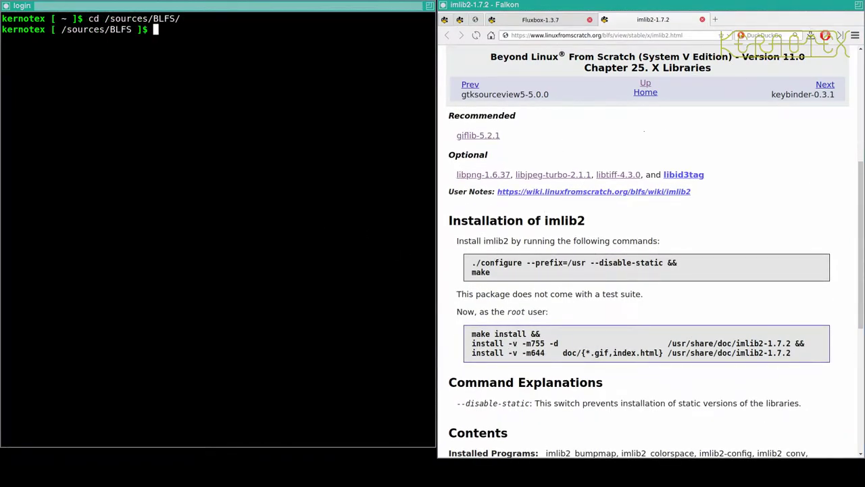
- Extract imlib2-1.7.2.tar.bz2 and enter the imlib2-1.7.2 directory
type("tar -xvf imli")
key("Tab")
key("Return")
type("cd iml")
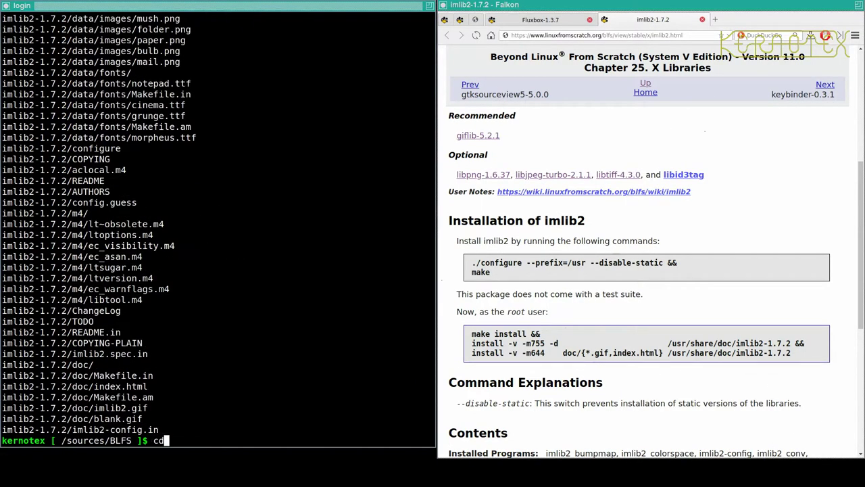
key("Tab")
key("Return")
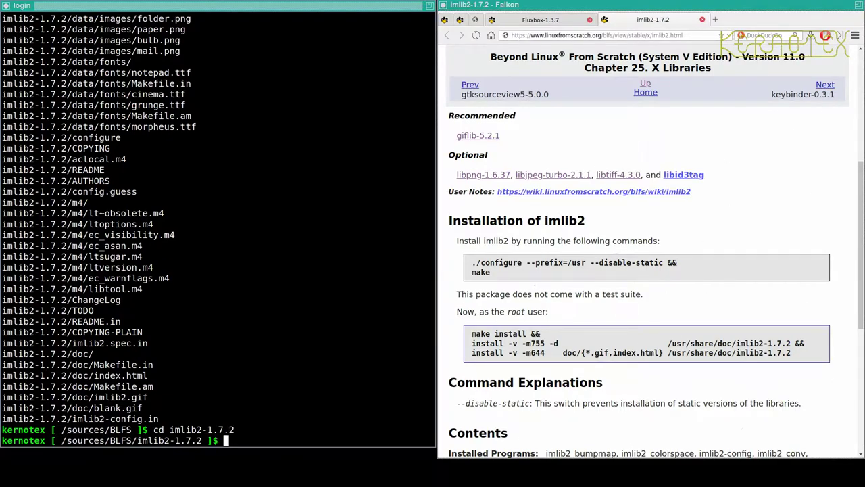
- Run imlib2's configure with prefix /usr and no static libraries, then make, copied from BLFS
left_click(515, 263)
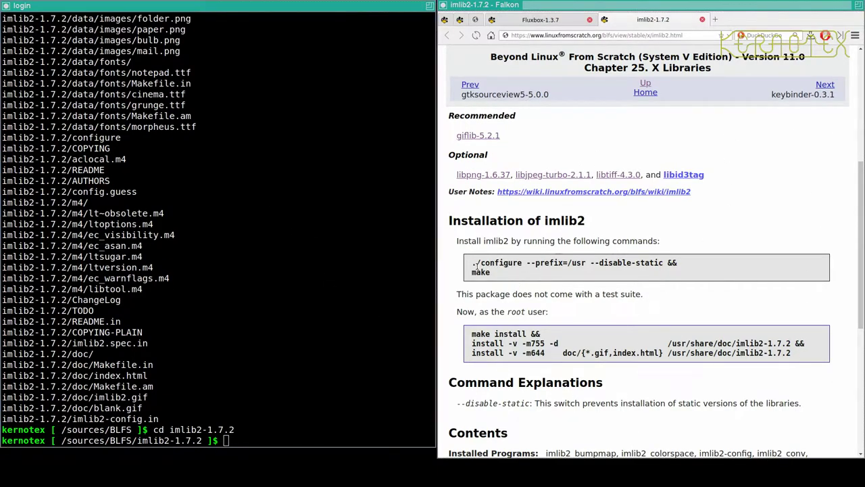
left_click_drag(472, 263, 498, 277)
left_click(315, 314)
middle_click(315, 315)
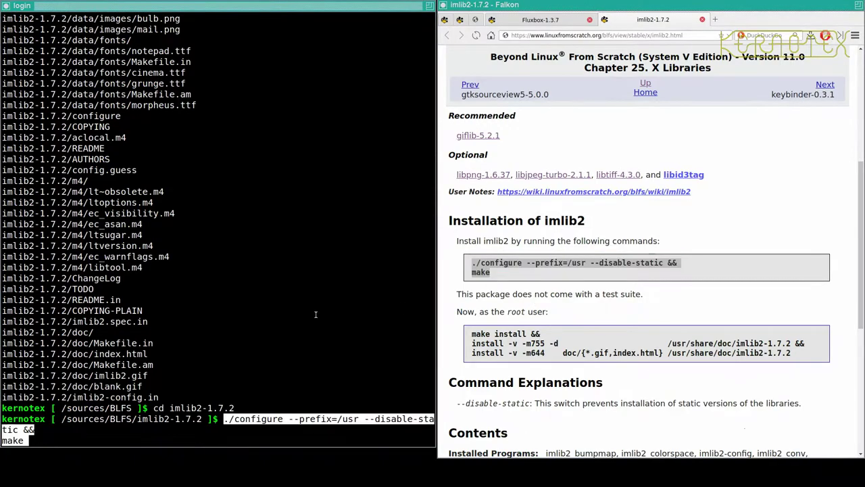
key("Return")
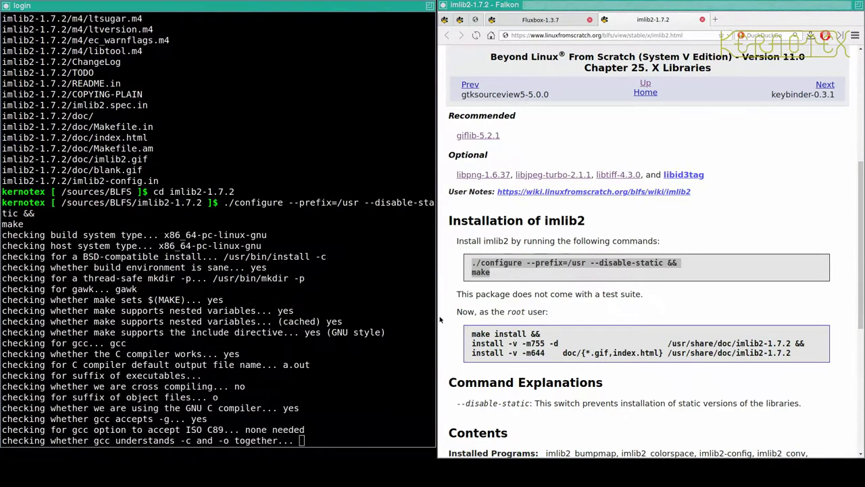
left_click_drag(472, 334, 812, 354)
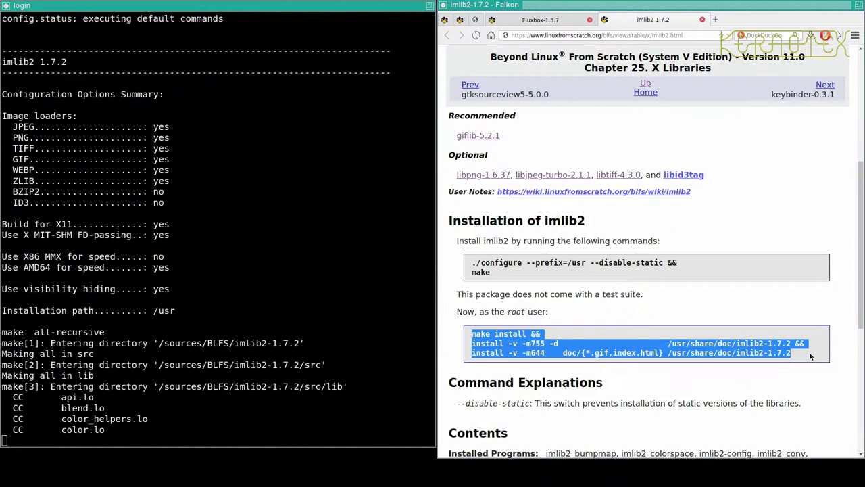
scroll(810, 356, "down", 3)
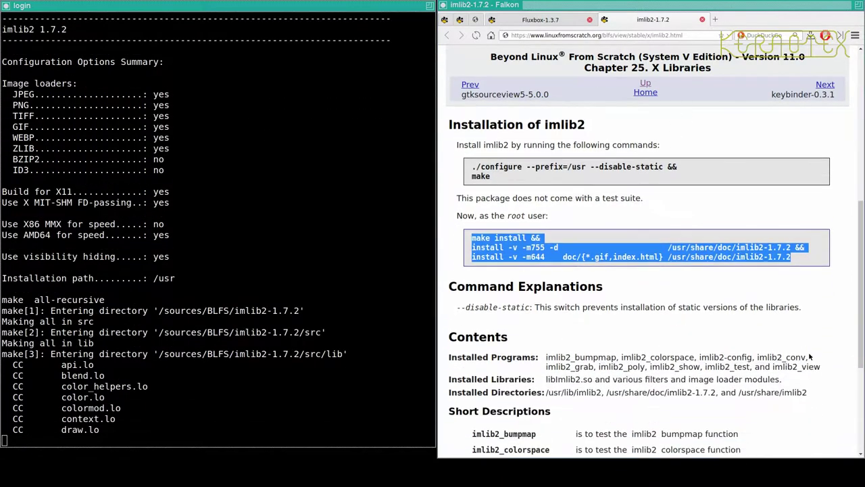
left_click(286, 350)
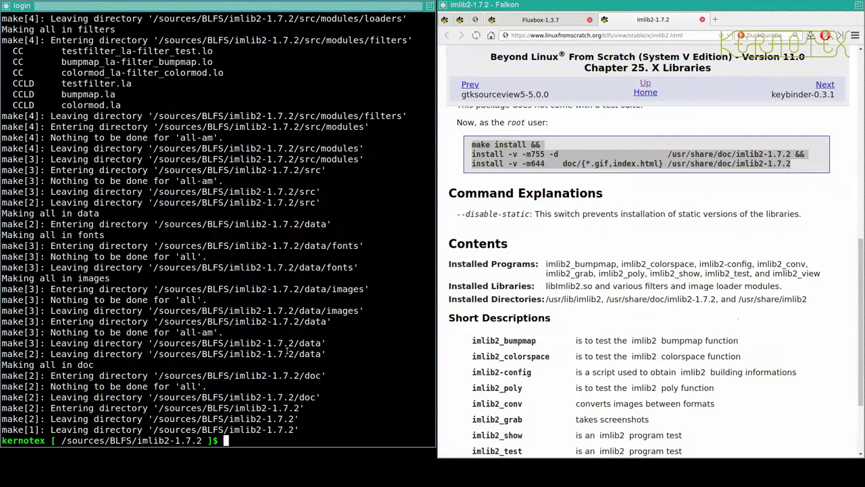
- Install imlib2-1.7.2 as root with the pasted make install block, then leave root
type("sudo su")
key("Return")
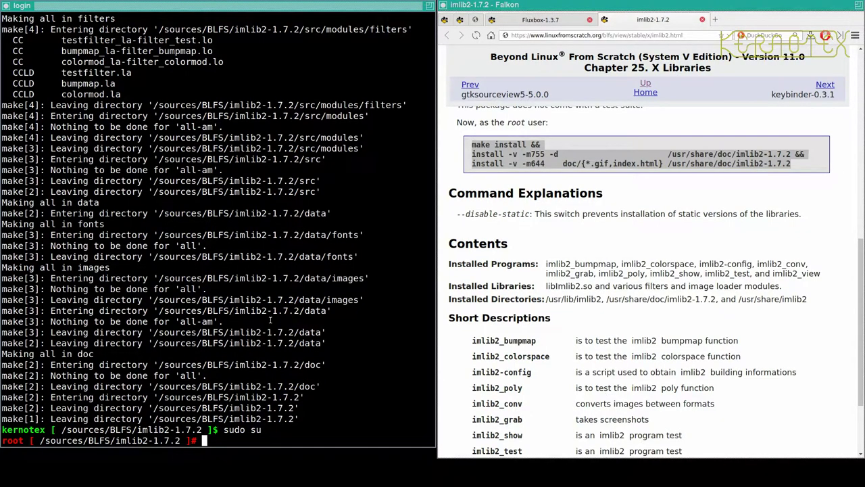
middle_click(271, 321)
key("Return")
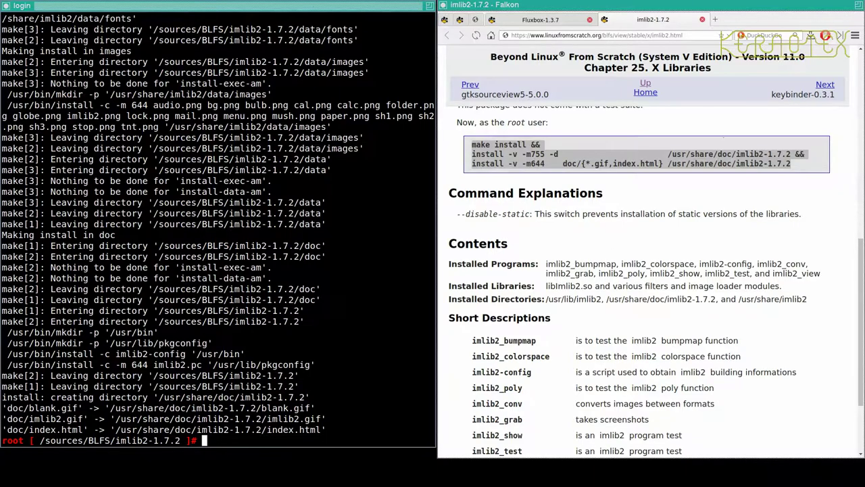
key("ctrl+d")
key("ctrl+d")
- Go back to /sources/BLFS and delete the imlib2-1.7.2 directory with rm -Rf
type("cd ..")
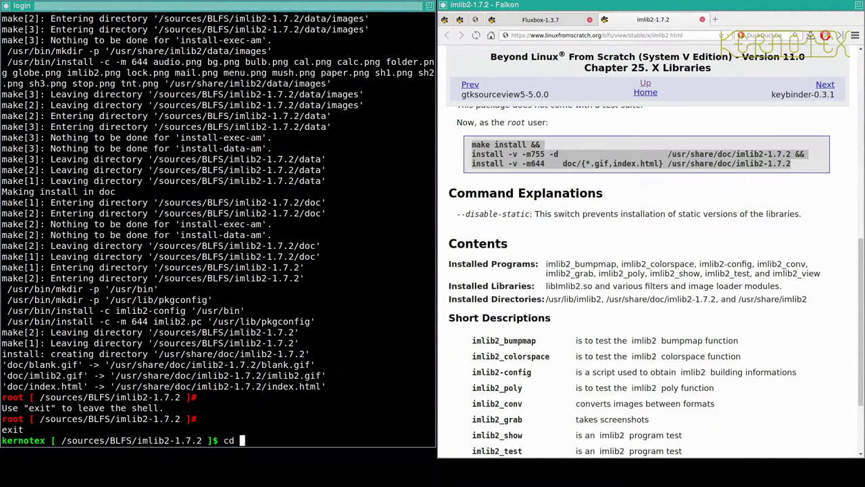
key("Return")
type("rm -Rf iml")
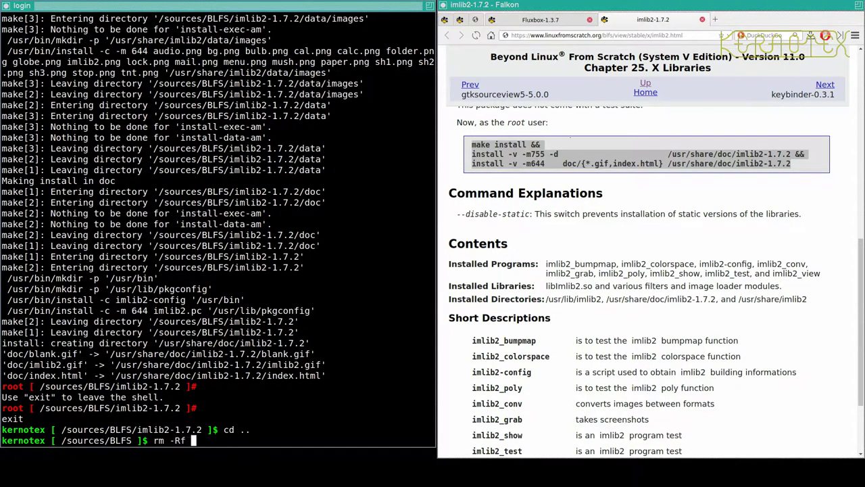
key("Tab")
key("Return")
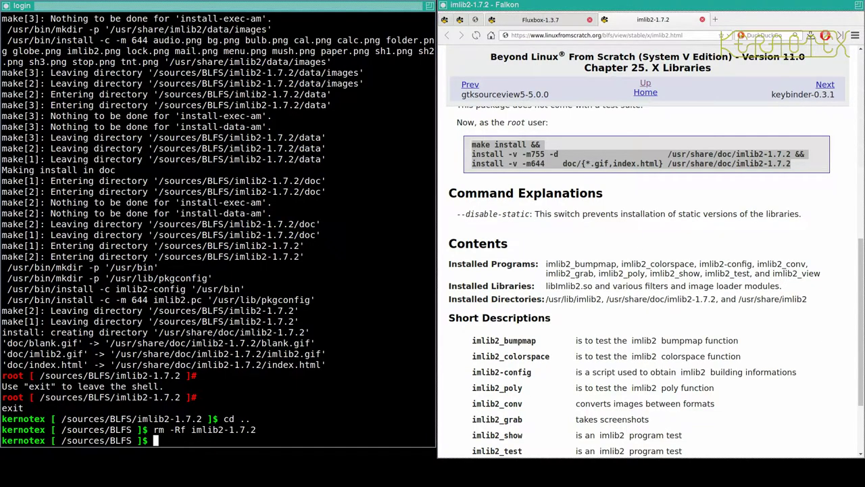
- Close the imlib2 page and extract fluxbox-1.3.7.tar.xz in the terminal
left_click_drag(471, 143, 790, 163)
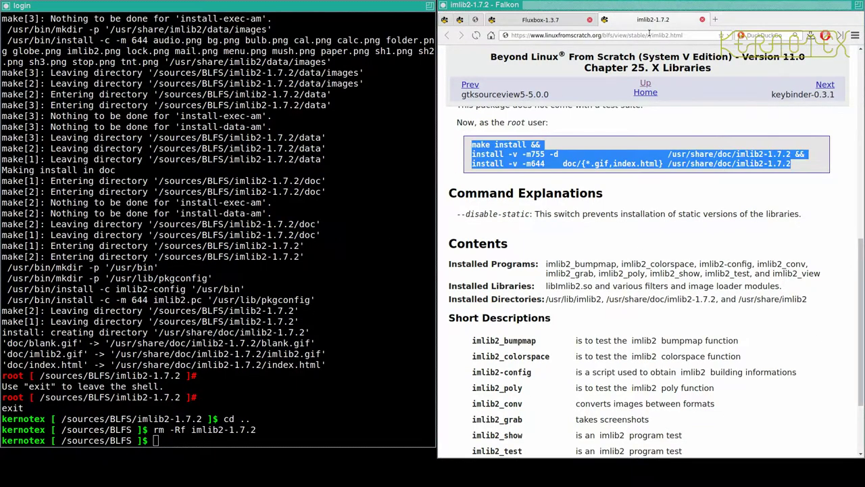
left_click(702, 20)
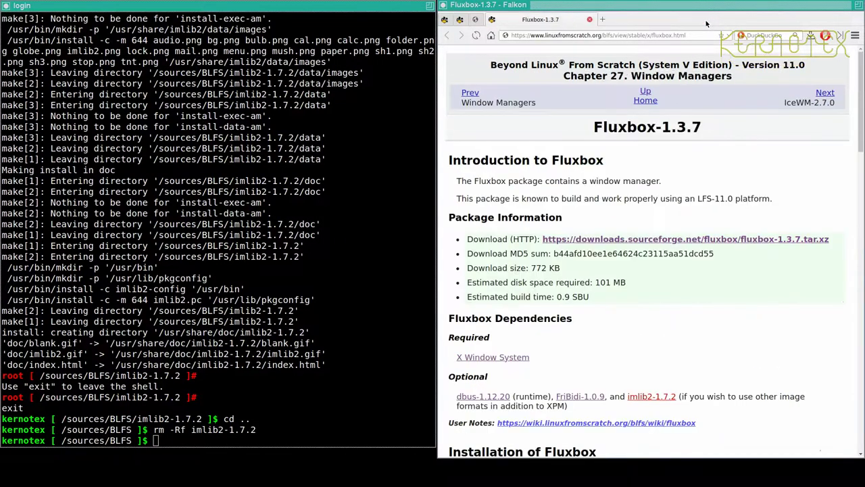
scroll(566, 305, "down", 4)
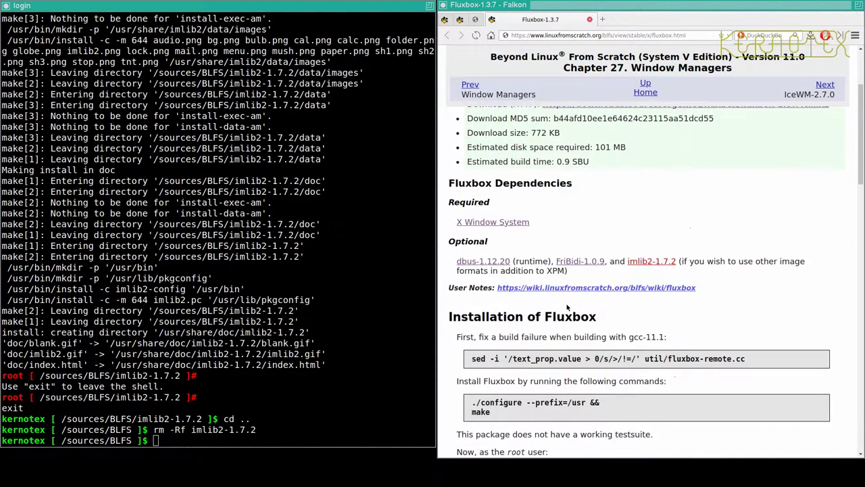
left_click(277, 298)
type("t")
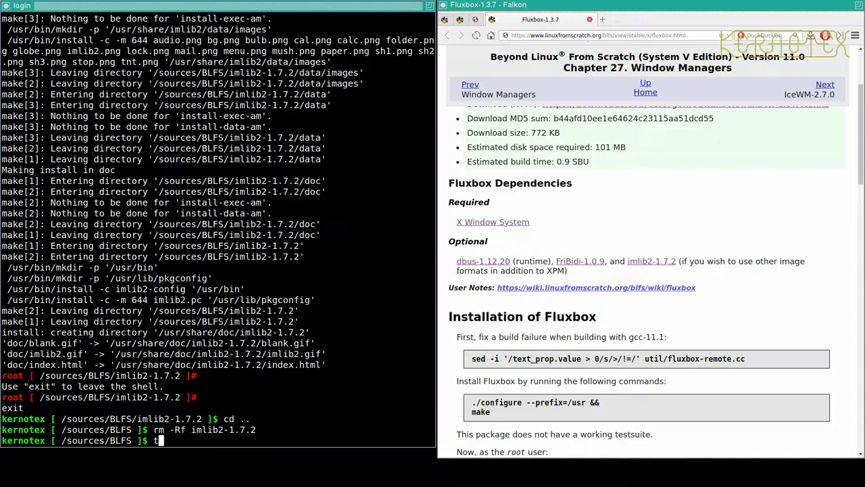
type("ar -xvf flux")
key("Tab")
key("Return")
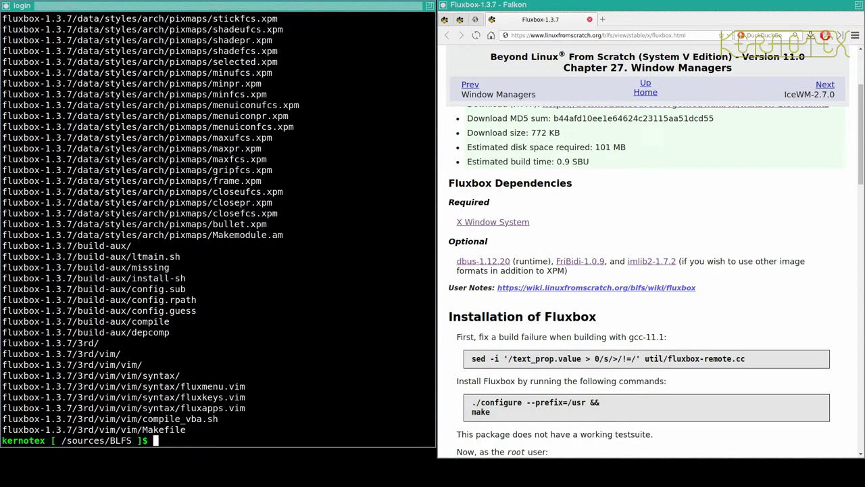
- Enter fluxbox-1.3.7 and run the BLFS sed fix on fluxbox-remote.cc
type("cd lua-5")
key("BackSpace")
key("BackSpace")
key("BackSpace")
key("BackSpace")
key("BackSpace")
type("fl")
key("Tab")
key("Return")
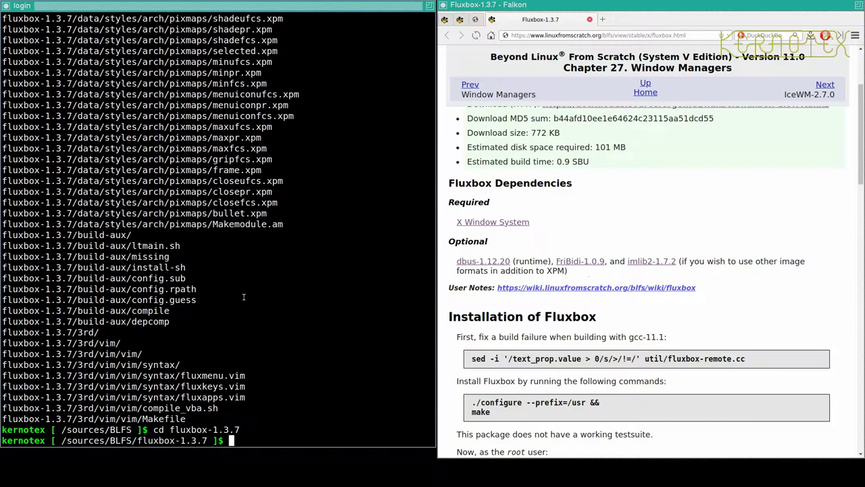
scroll(551, 300, "down", 3)
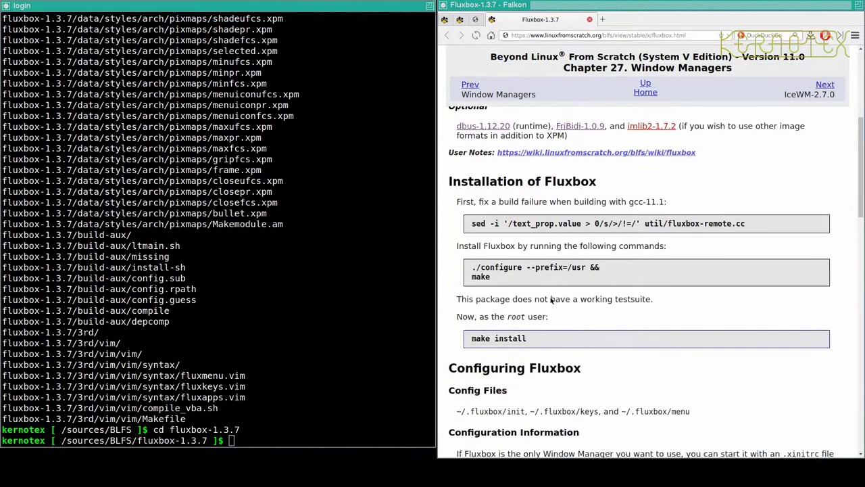
left_click_drag(471, 223, 780, 221)
key("ctrl+c")
left_click(387, 237)
middle_click(387, 237)
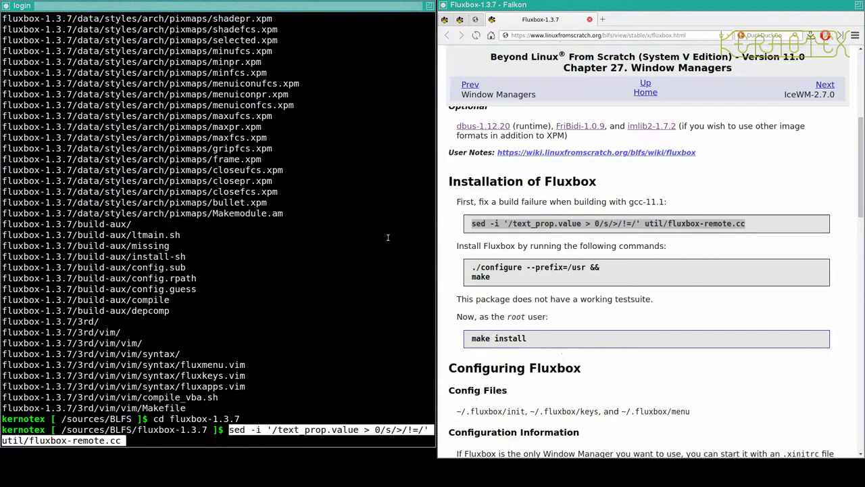
key("Return")
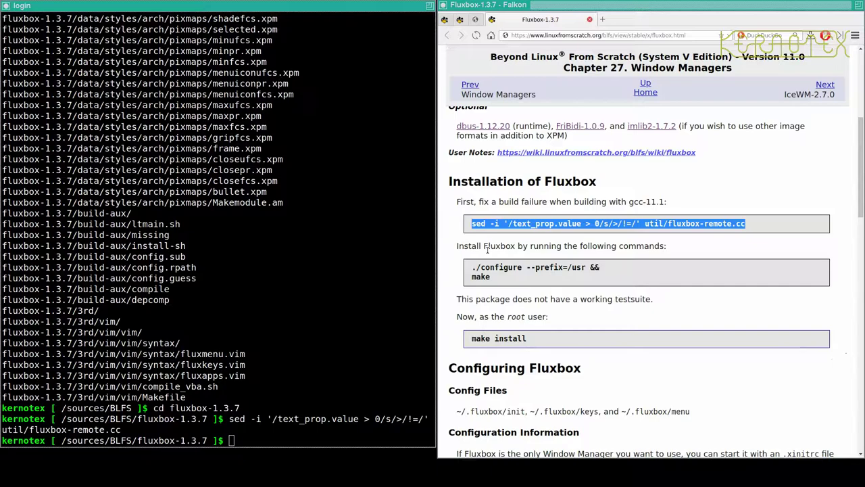
- Start Fluxbox's ./configure --prefix=/usr && make build
left_click_drag(472, 268, 490, 284)
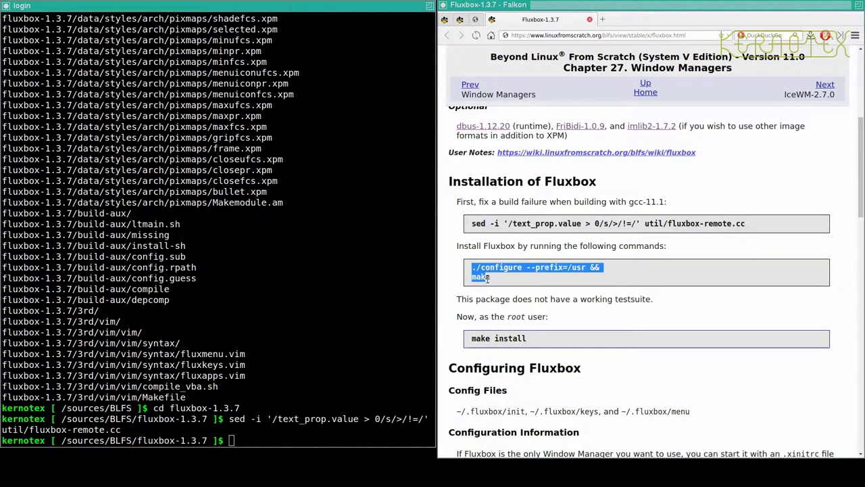
middle_click(367, 307)
key("Return")
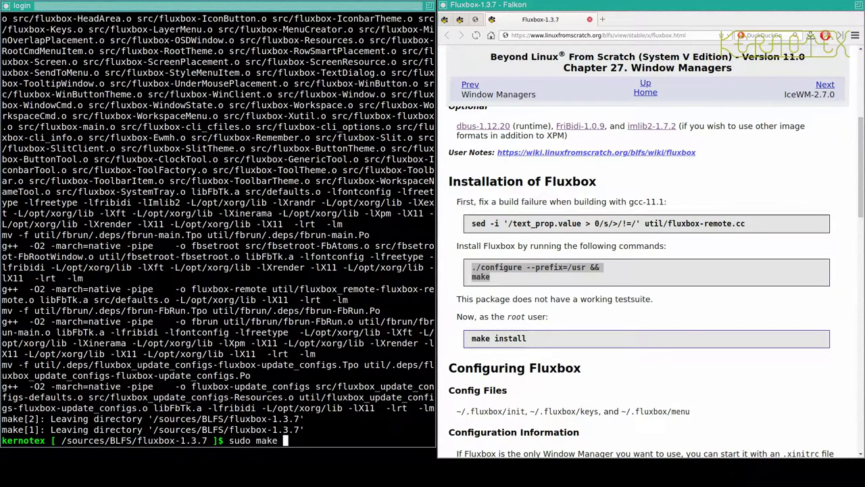
- Complete and run sudo make install for Fluxbox, then cd .. to /sources/BLFS
type("all")
key("Return")
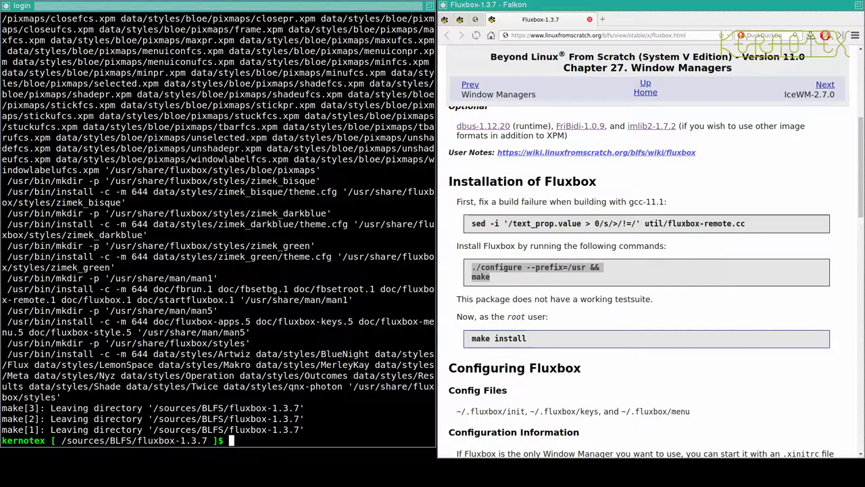
type("cd ..")
key("Return")
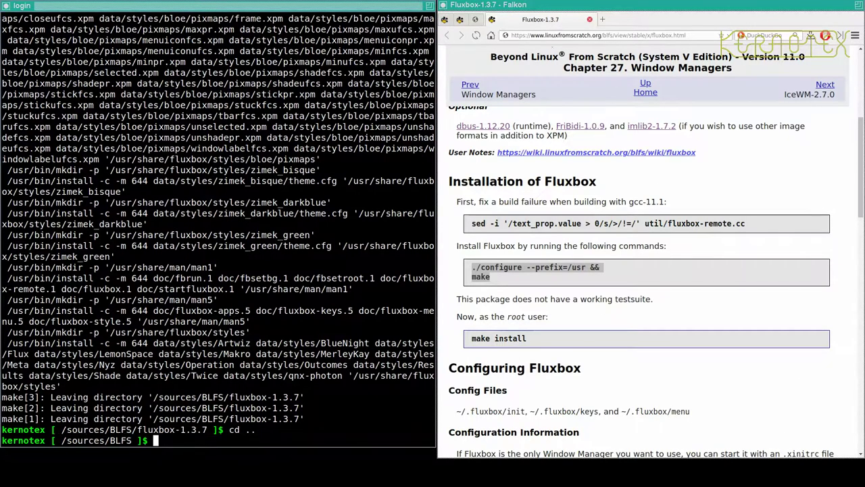
- Re-enter fluxbox-1.3.7 and select the mkdir…EOF fluxbox.desktop block on the Configuring Fluxbox page
scroll(527, 402, "down", 5)
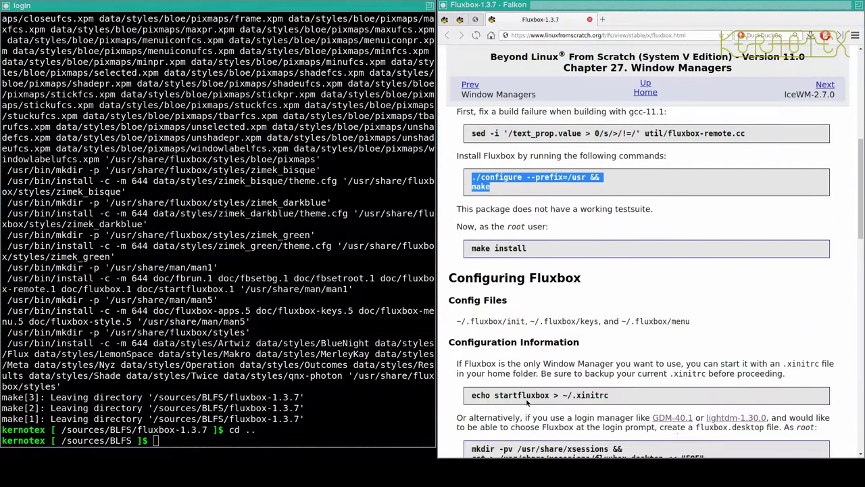
scroll(527, 402, "down", 2)
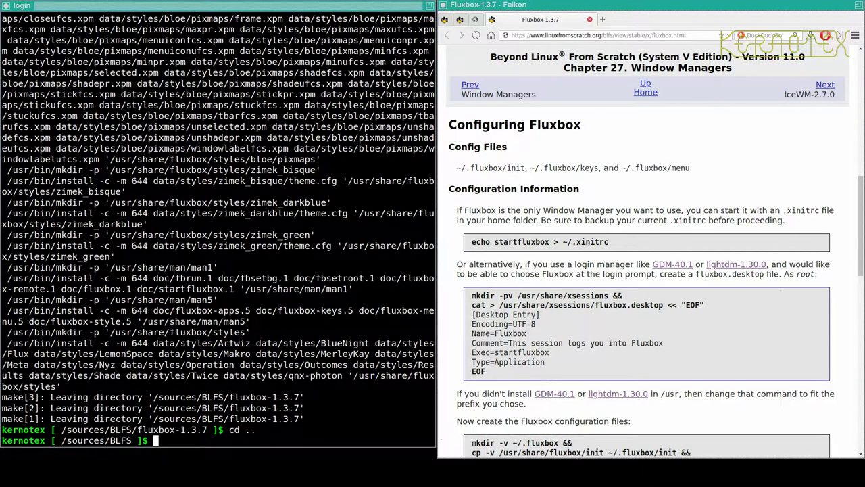
key("Tab")
key("Return")
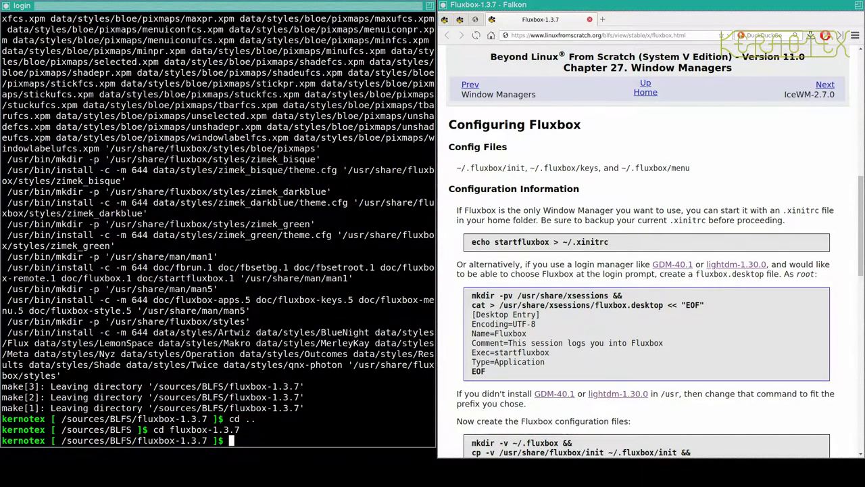
left_click(461, 250)
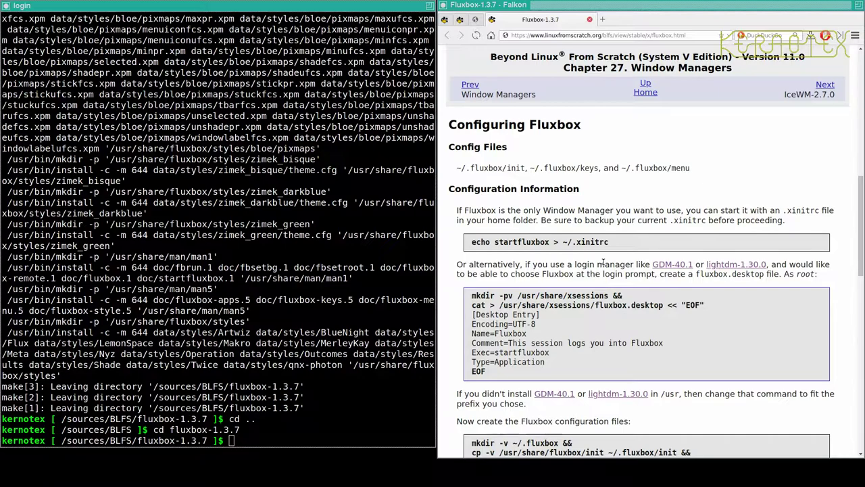
scroll(603, 262, "down", 2)
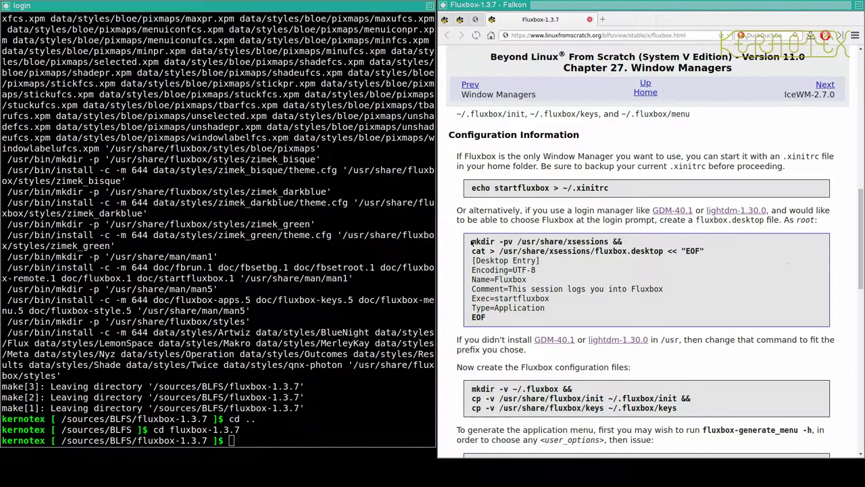
left_click_drag(473, 241, 490, 325)
key("ctrl+c")
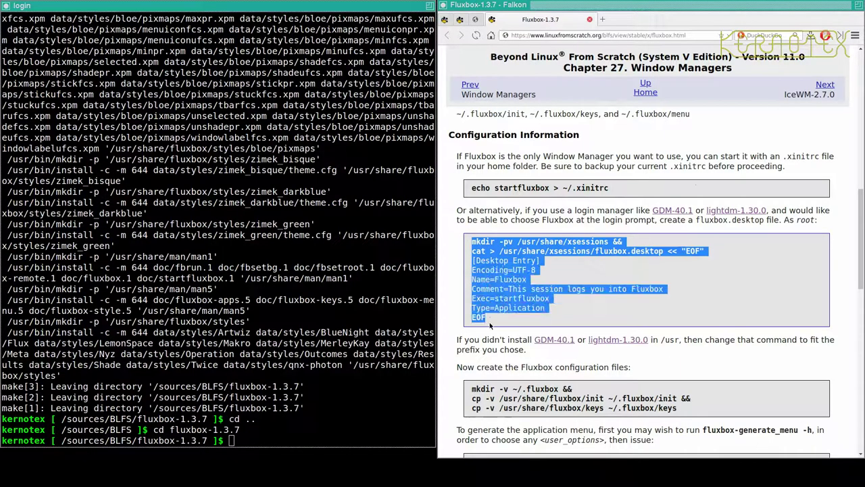
left_click(320, 364)
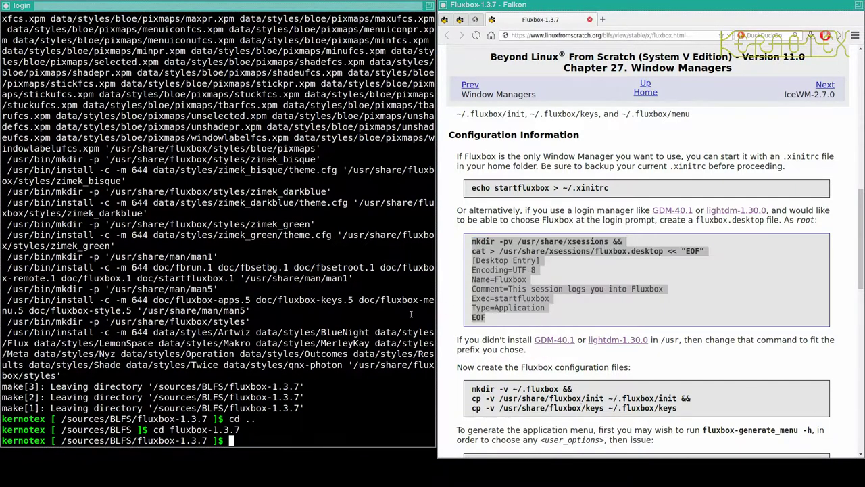
- Run the pasted heredoc as root to create /usr/share/xsessions/fluxbox.desktop after permission was denied
middle_click(372, 316)
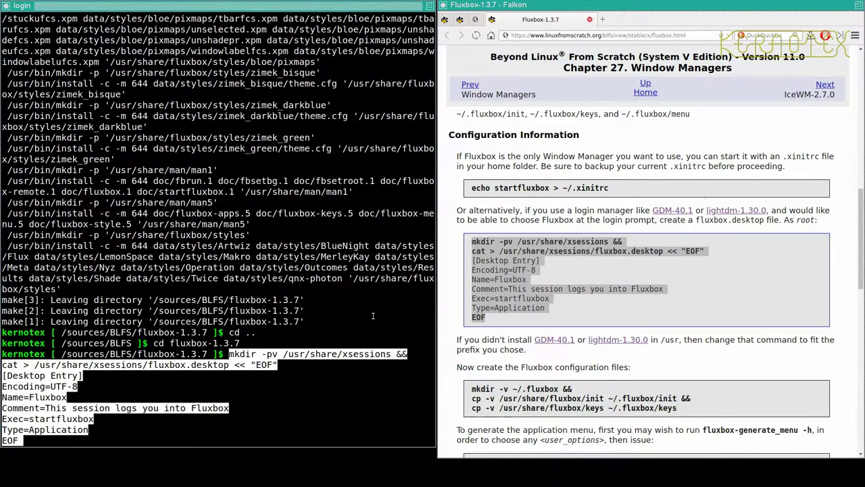
key("Return")
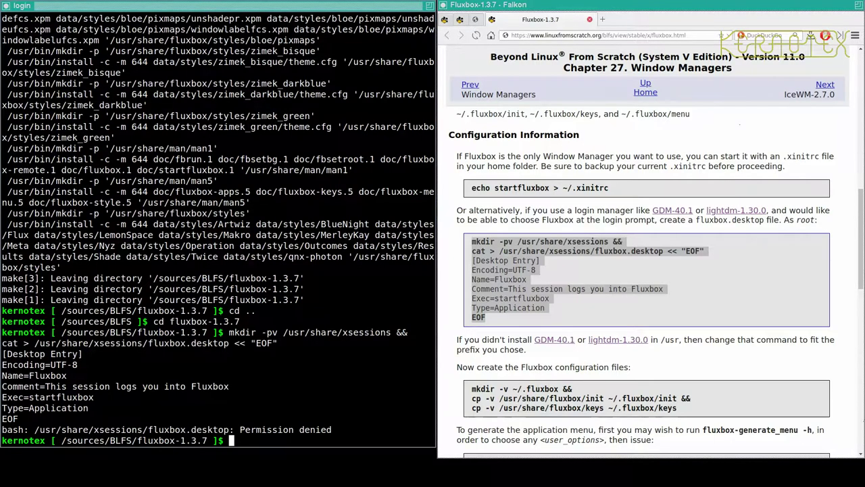
type("sud")
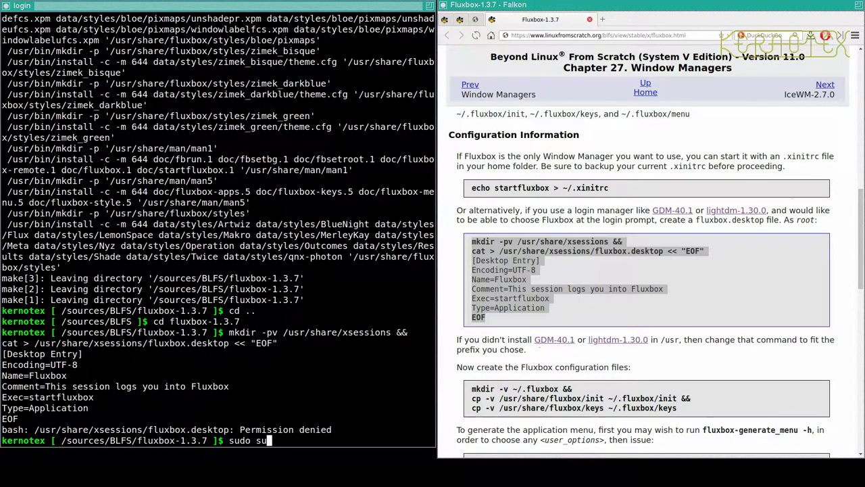
type("o su")
key("Return")
middle_click(373, 315)
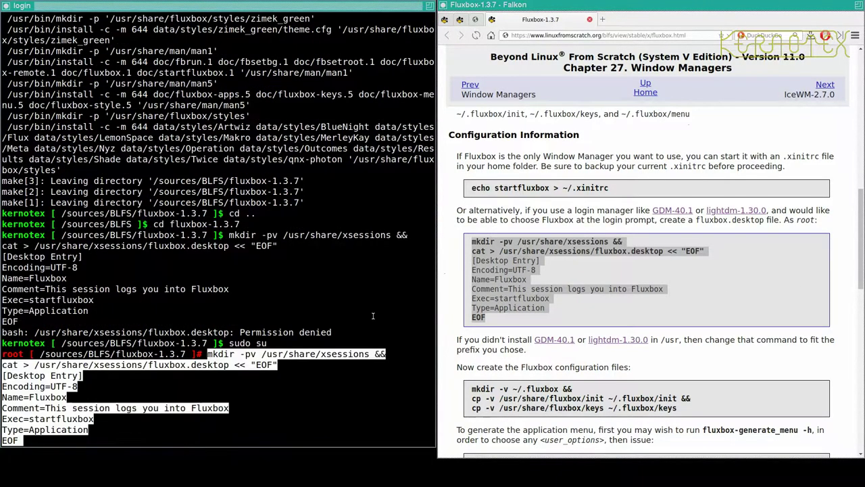
key("Return")
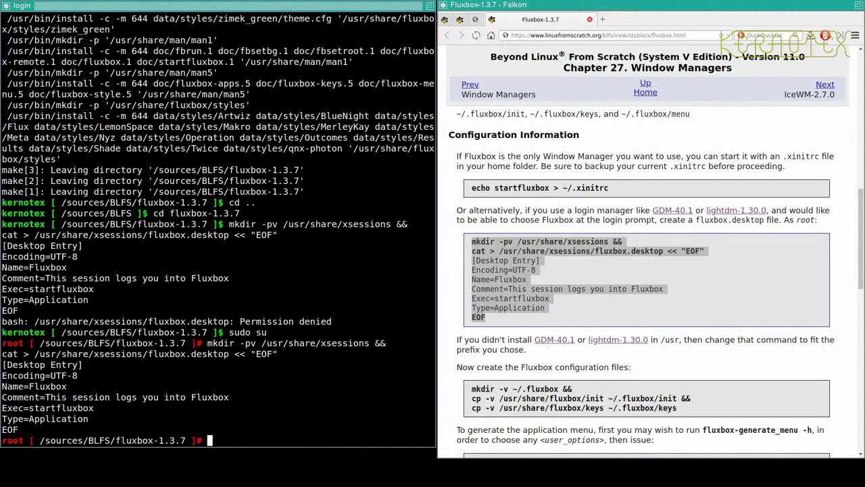
- Scroll the Fluxbox BLFS page to review the next configuration section
left_click(584, 269)
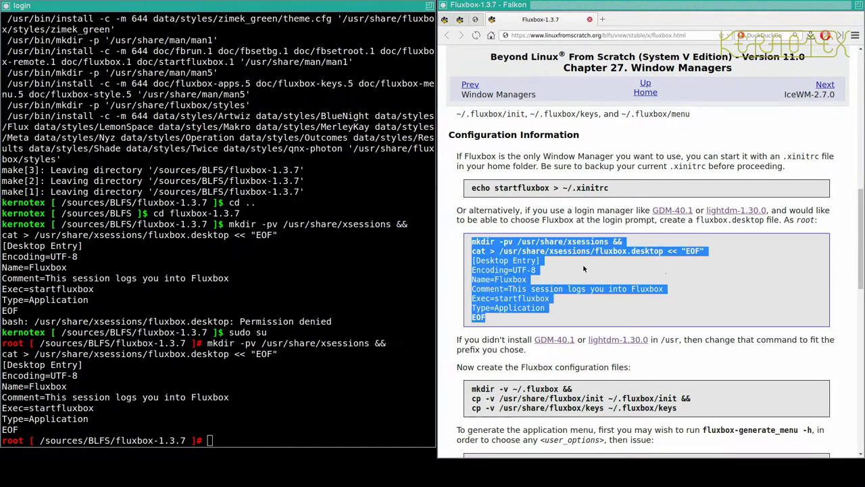
scroll(628, 241, "down", 3)
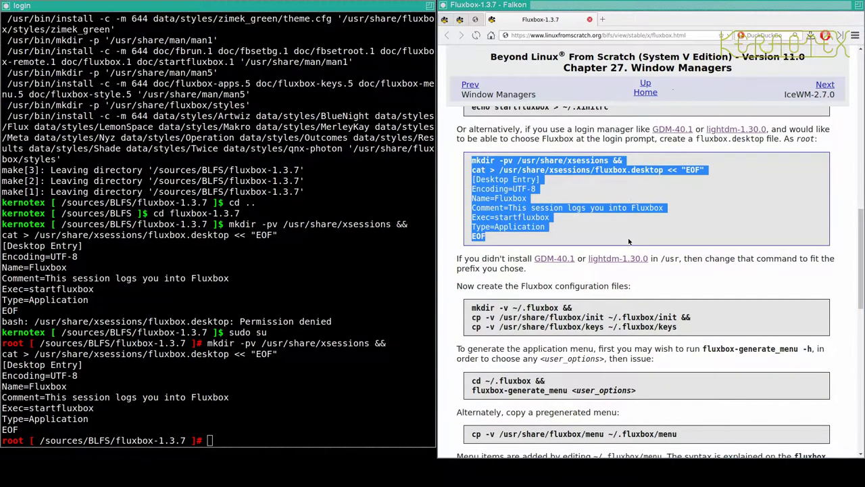
scroll(628, 241, "down", 2)
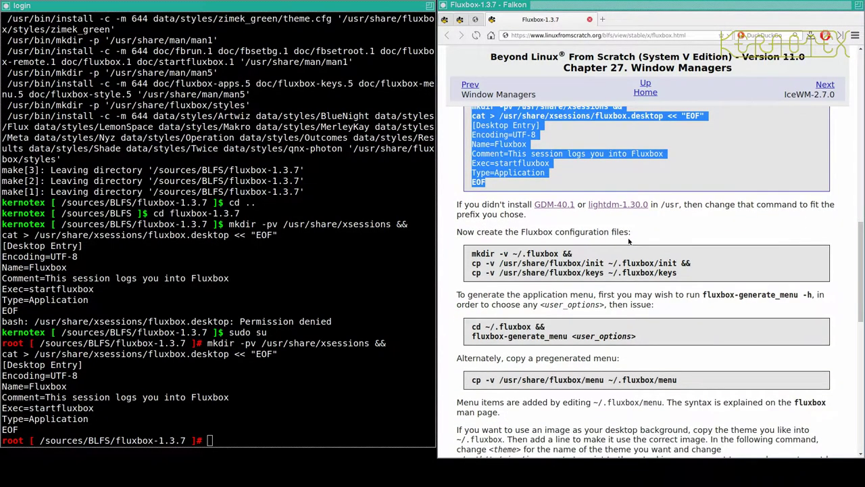
scroll(628, 241, "up", 1)
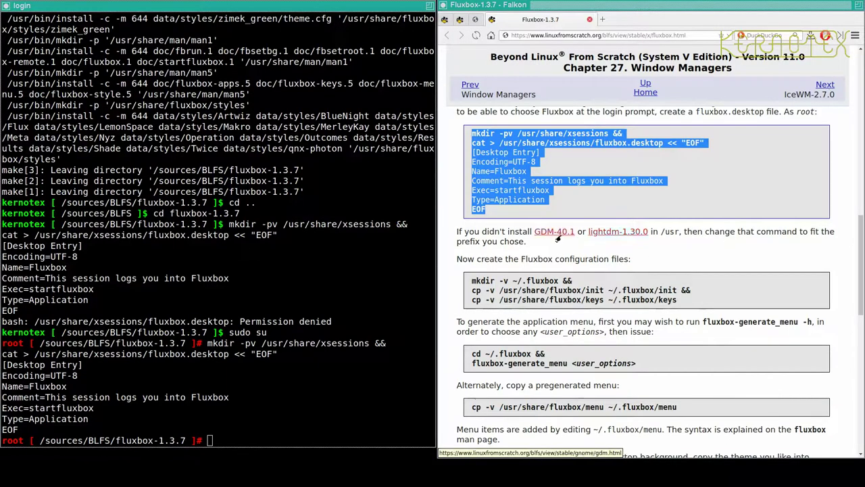
scroll(584, 196, "up", 1)
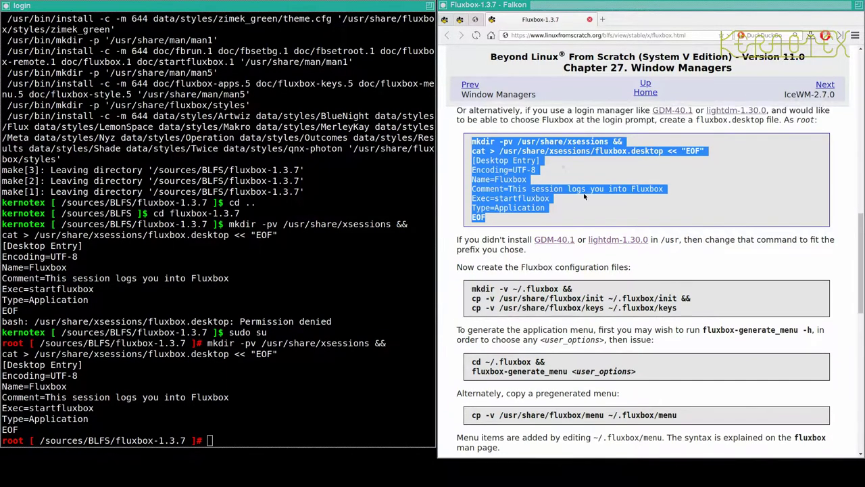
scroll(585, 196, "up", 1)
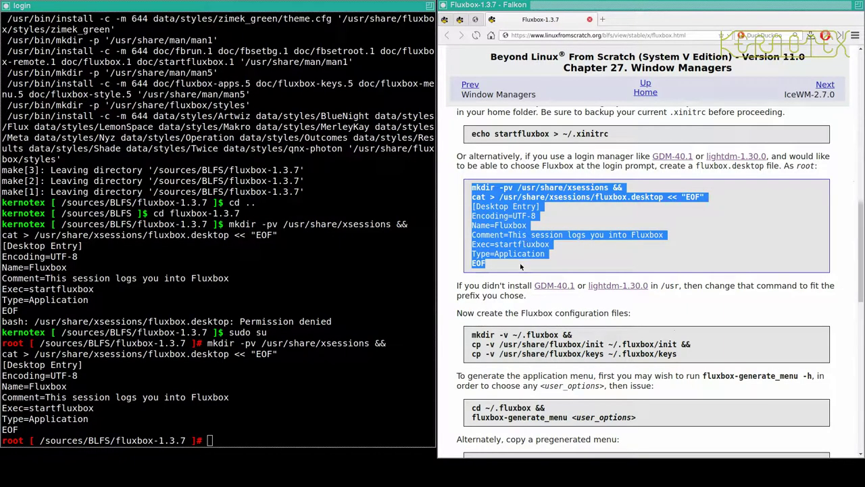
scroll(520, 243, "down", 3)
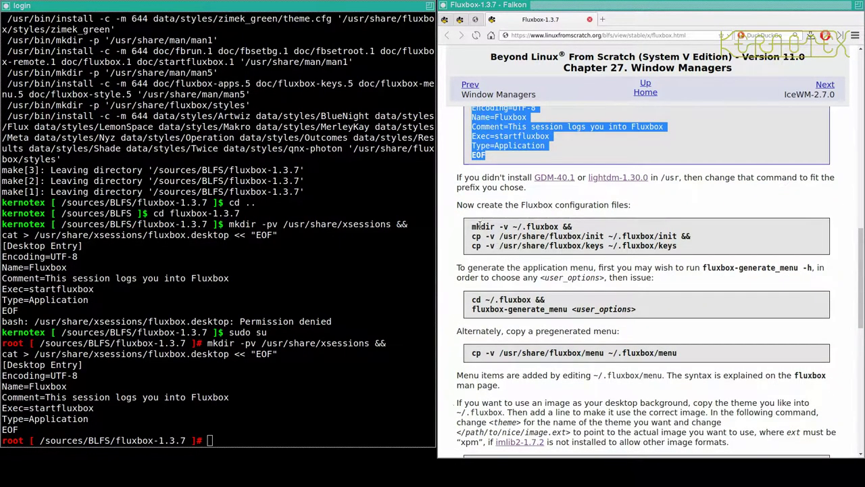
- Leave the root shell, then create ~/.fluxbox with copies of the default init and keys files
key("alt+Tab")
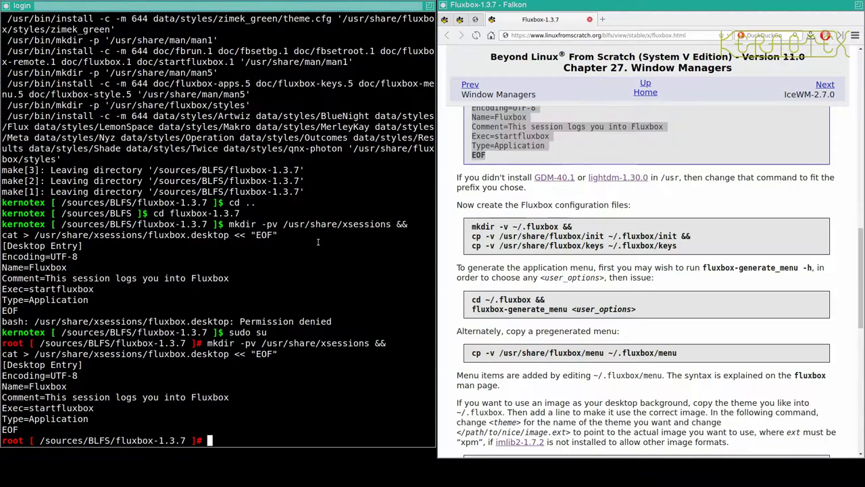
key("ctrl+d")
key("ctrl+d")
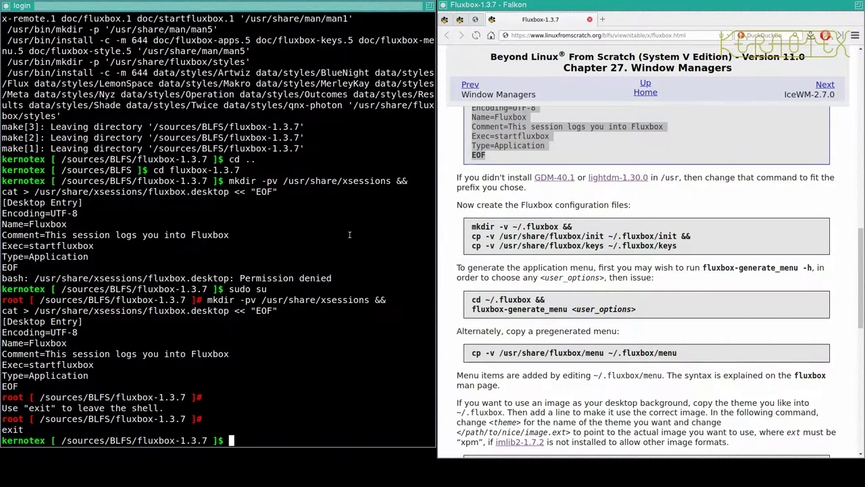
key("alt+Tab")
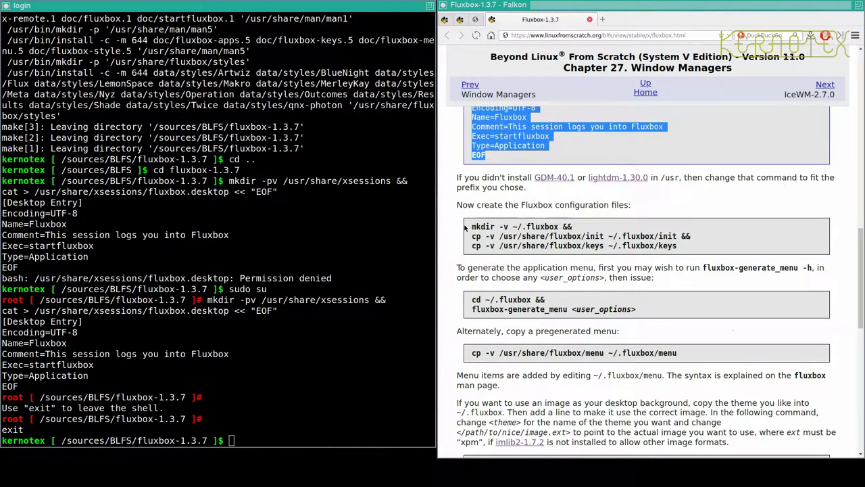
left_click_drag(467, 228, 720, 247)
key("ctrl+c")
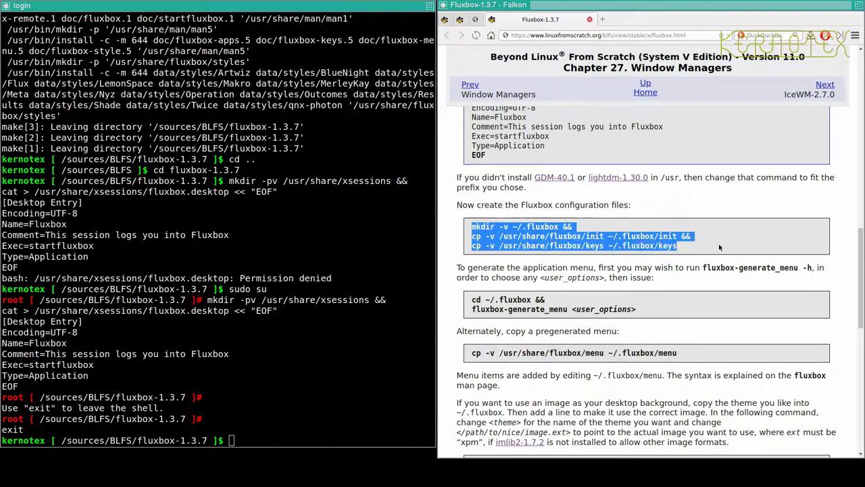
key("alt+Tab")
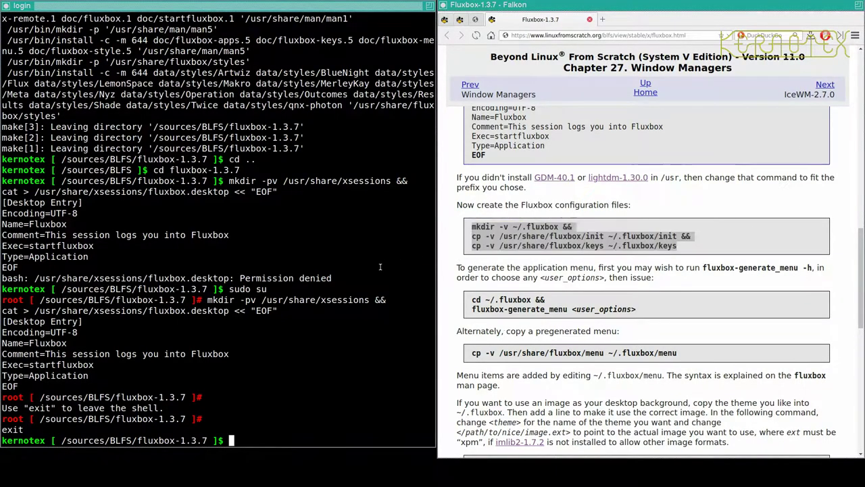
middle_click(379, 267)
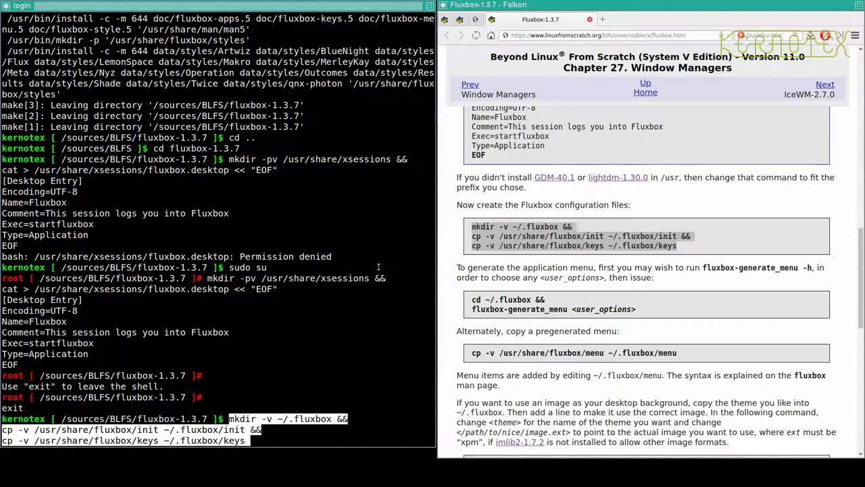
key("Return")
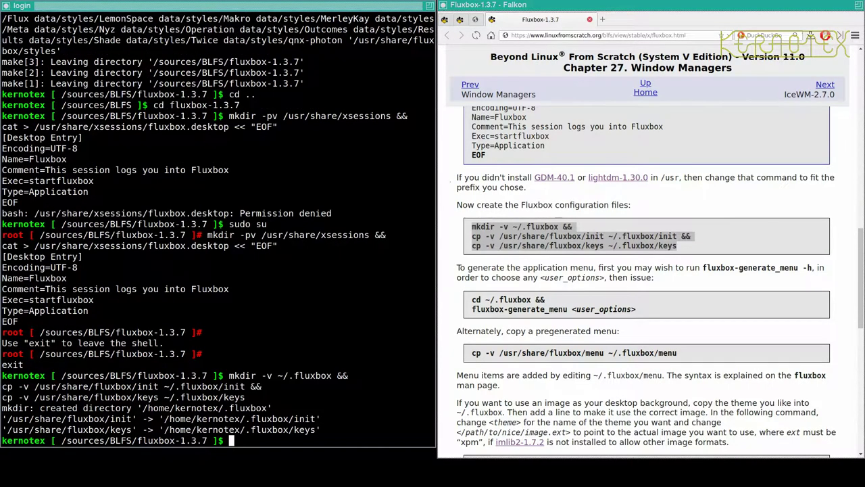
- Select the fluxbox-generate_menu -h command in the BLFS guide
key("alt+Tab")
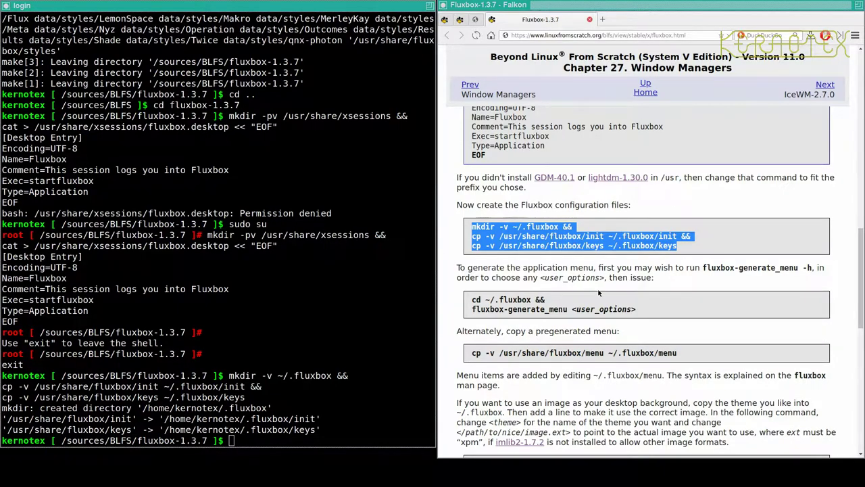
left_click(704, 269)
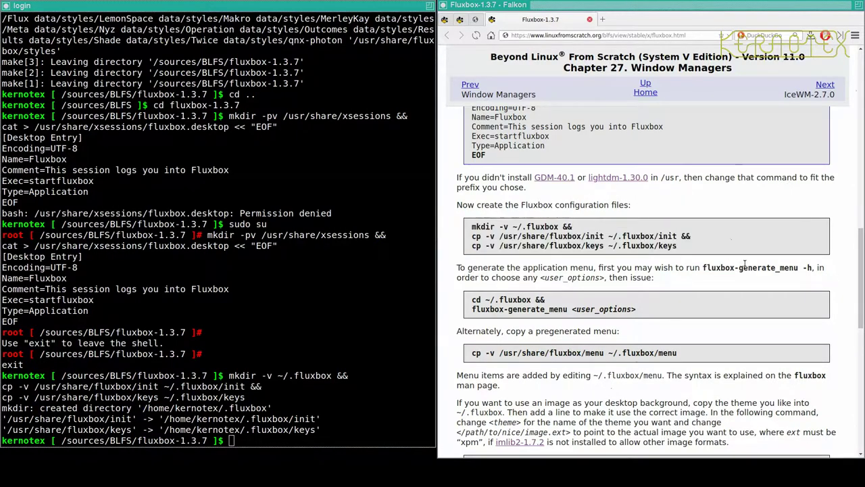
left_click_drag(703, 269, 812, 267)
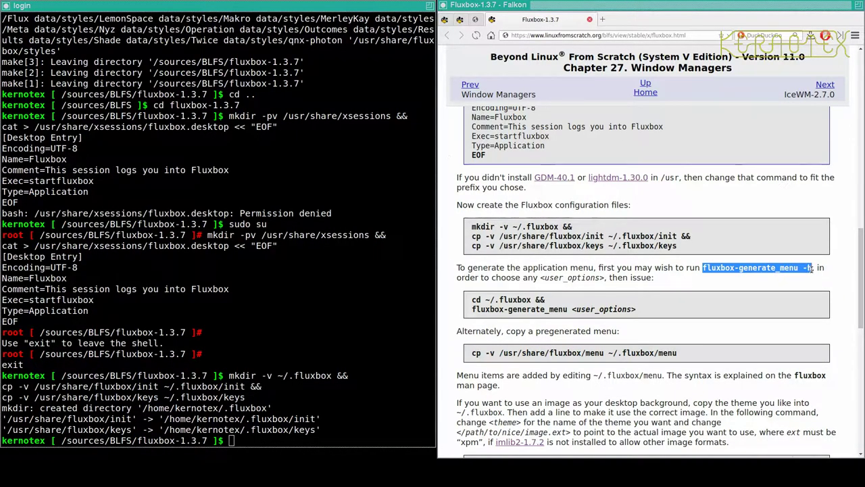
- Show fluxbox-generate_menu -h options, then run fluxbox-generate_menu -g -k inside ~/.fluxbox
middle_click(214, 296)
key("Return")
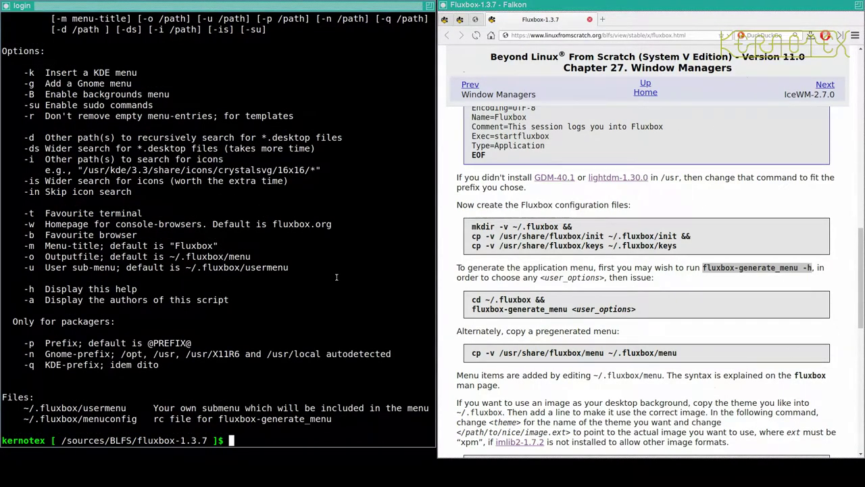
left_click_drag(467, 296, 569, 309)
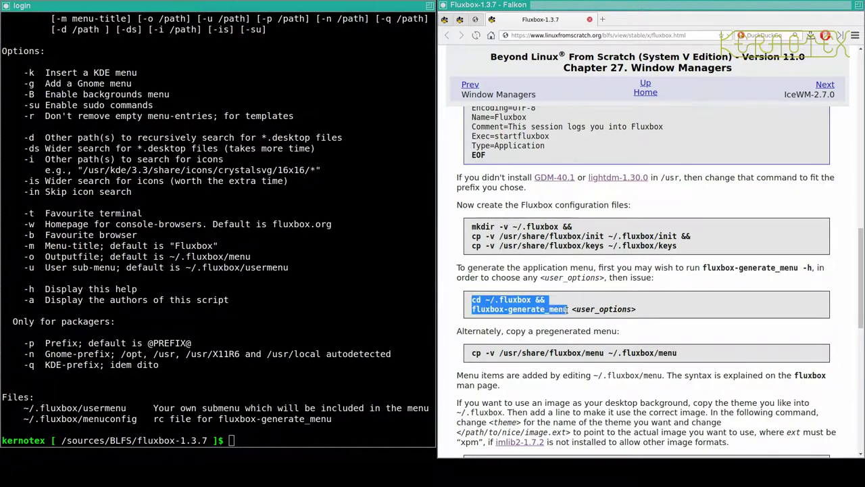
middle_click(261, 346)
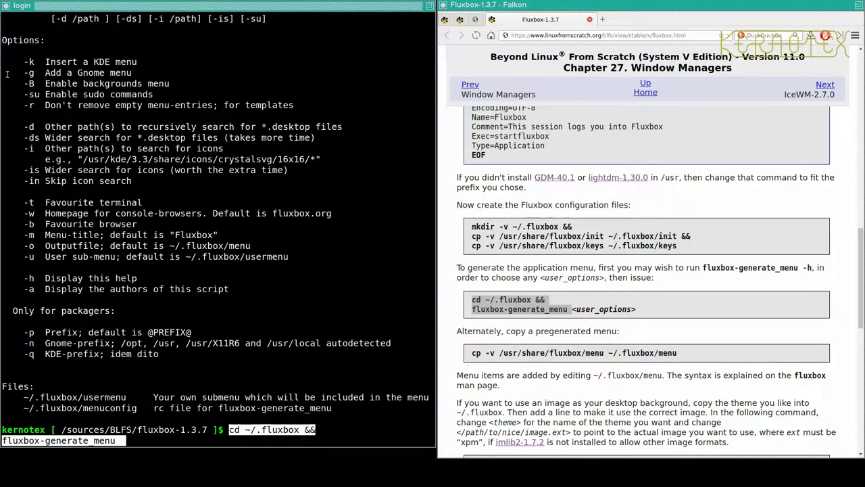
type("-")
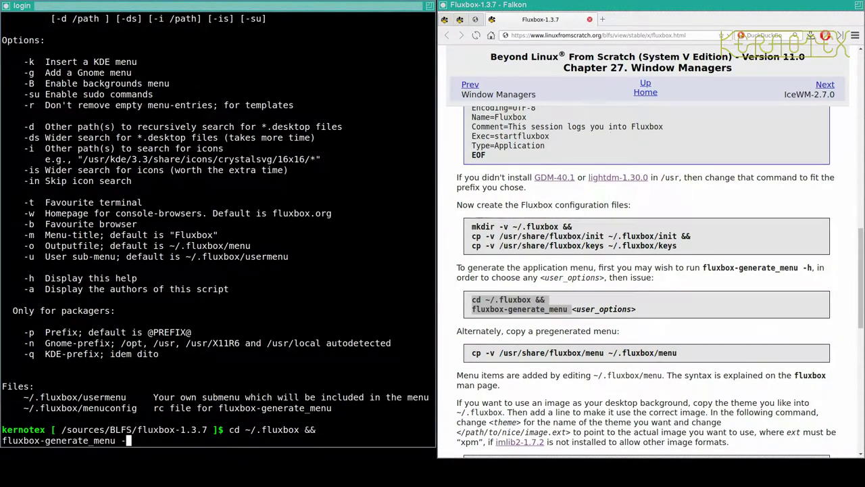
type("g -k")
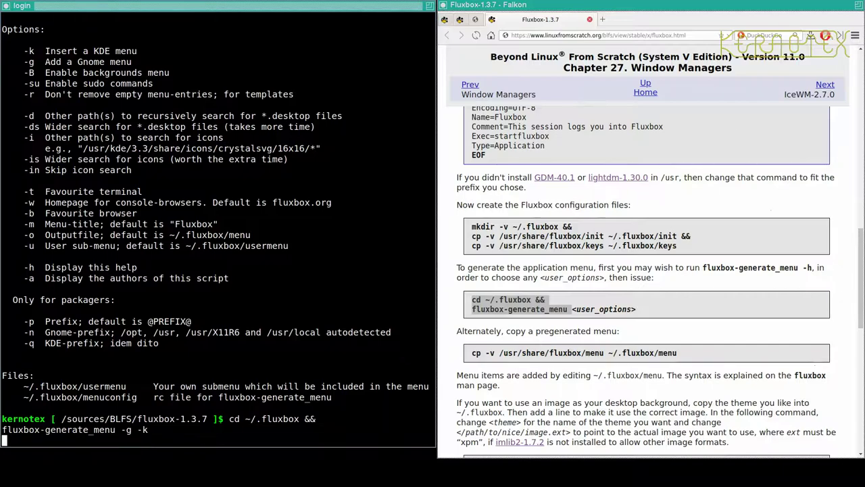
key("Return")
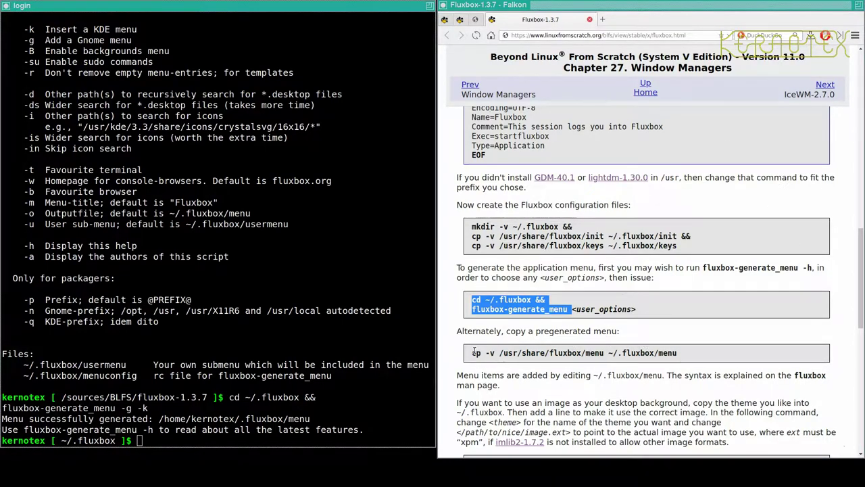
- Run cp -v /usr/share/fluxbox/menu ~/.fluxbox/menu and scroll further down the guide
left_click_drag(473, 351, 682, 362)
key("ctrl+c")
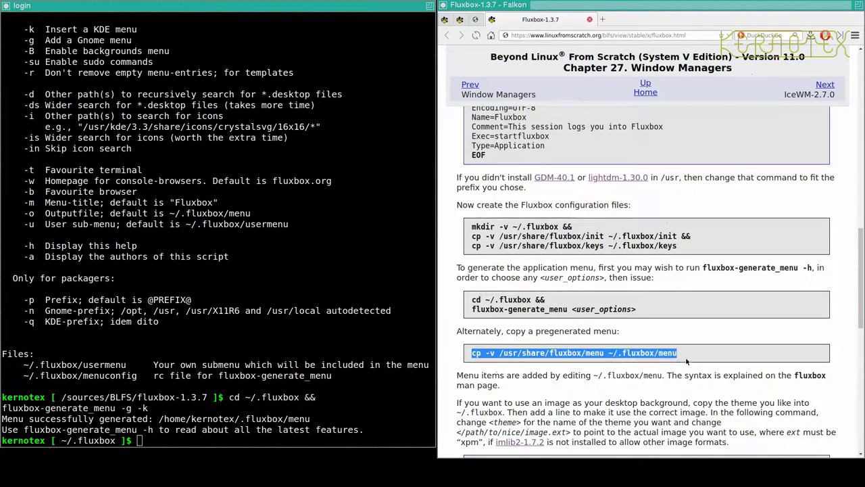
left_click(342, 321)
scroll(342, 321, "up", 1)
middle_click(342, 321)
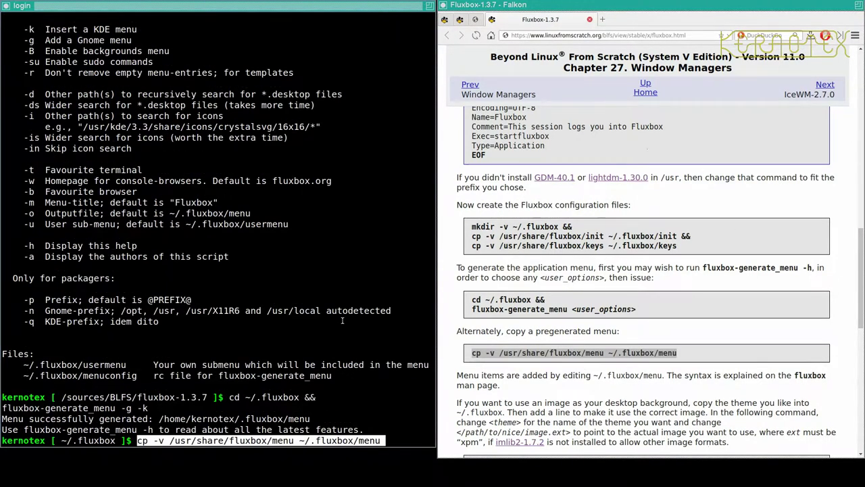
key("Return")
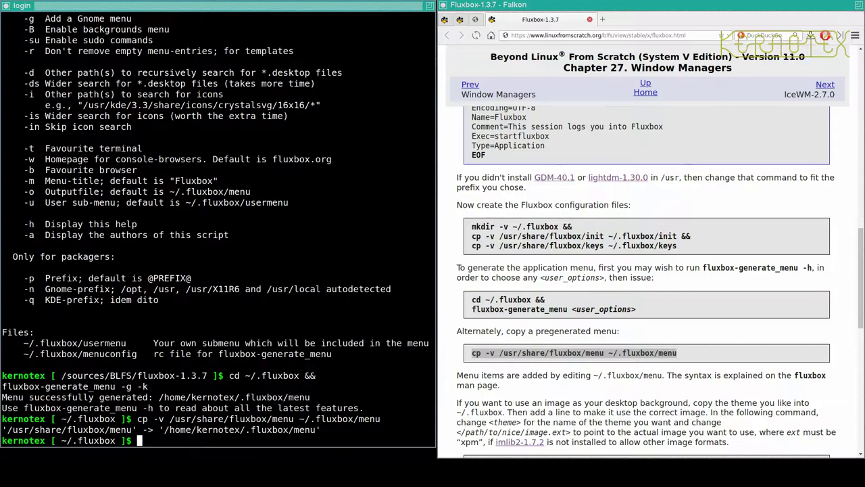
scroll(570, 354, "down", 3)
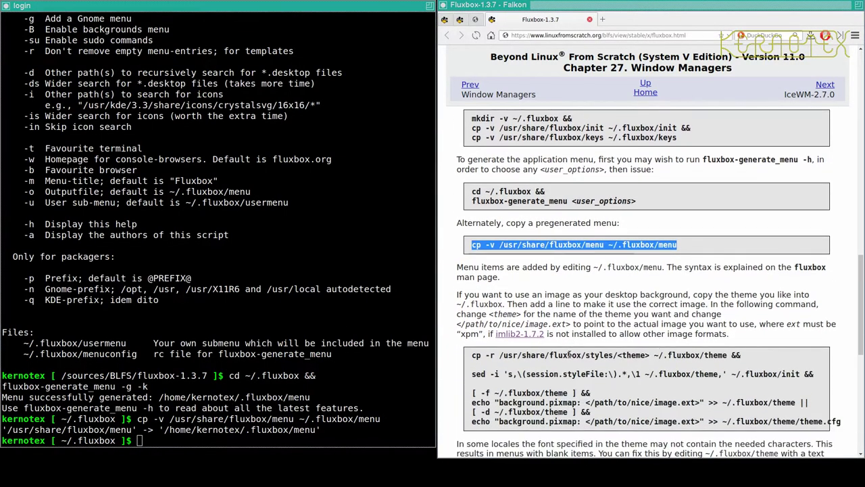
scroll(570, 354, "down", 2)
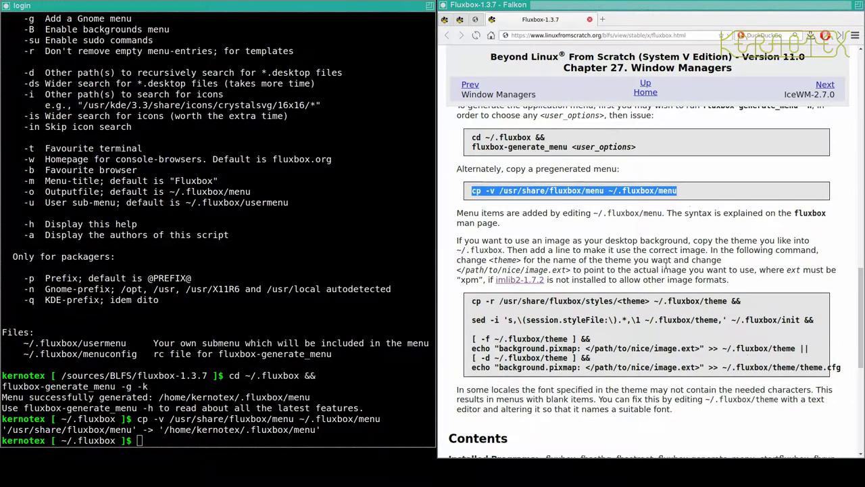
scroll(663, 277, "down", 2)
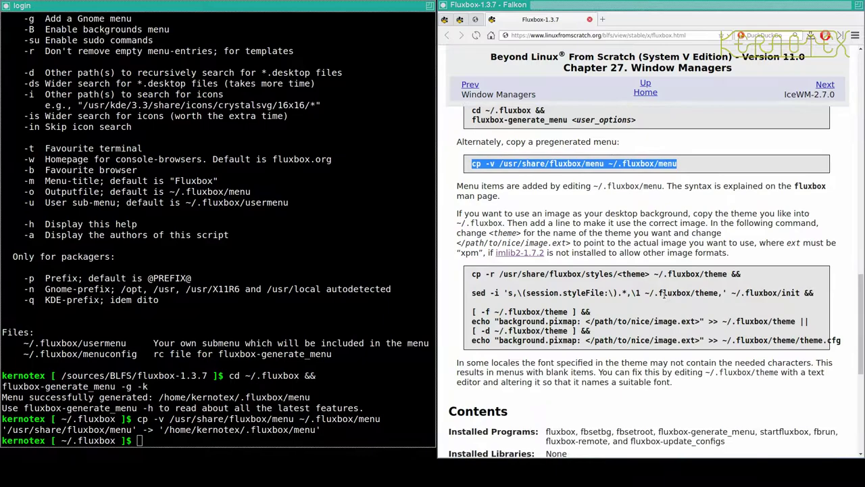
scroll(664, 293, "down", 2)
left_click(340, 289)
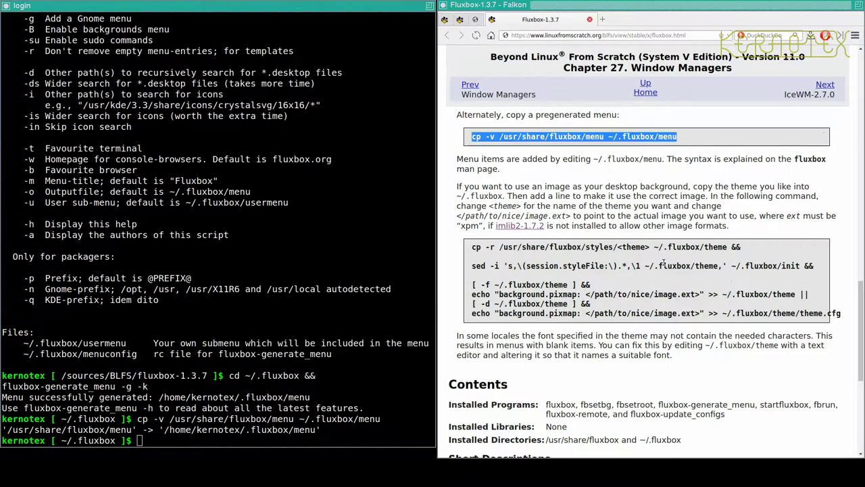
- Close Falkon, end the X session and log out of the console
key("ctrl+q")
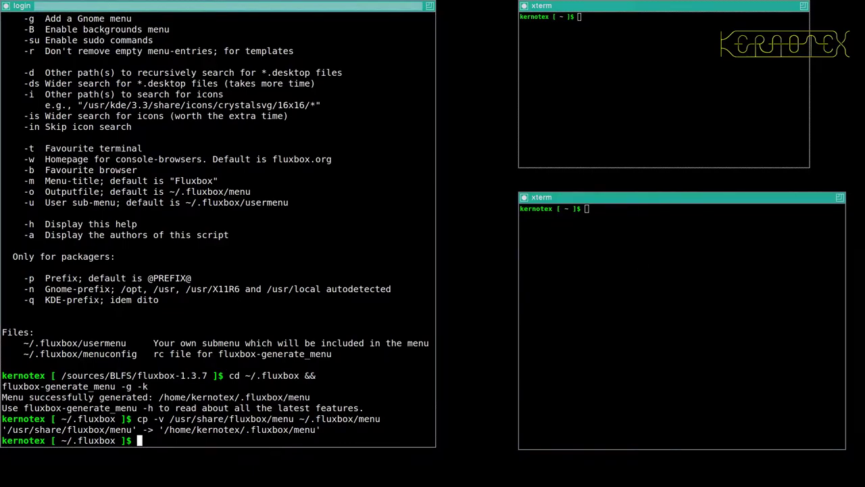
key("ctrl+d")
key("ctrl+alt+BackSpace")
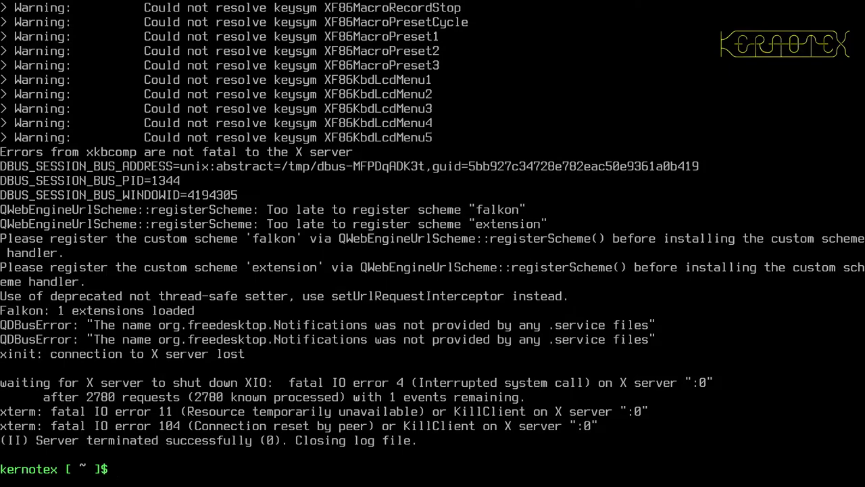
key("ctrl+d")
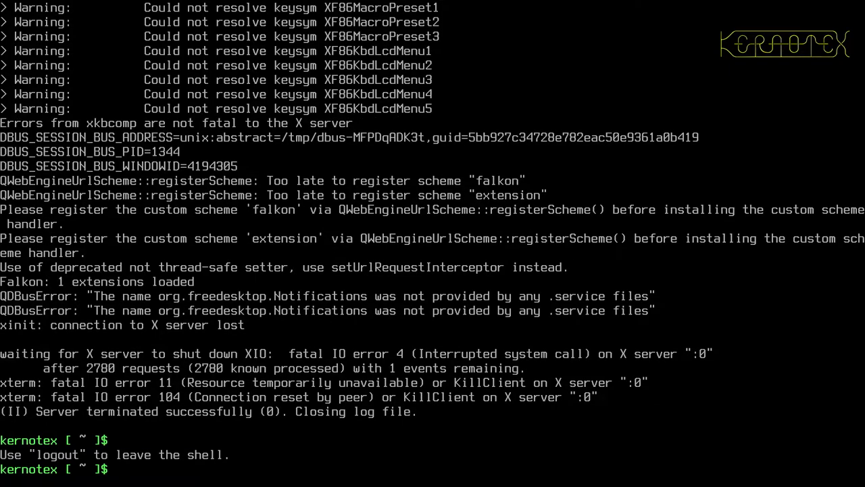
key("ctrl+d")
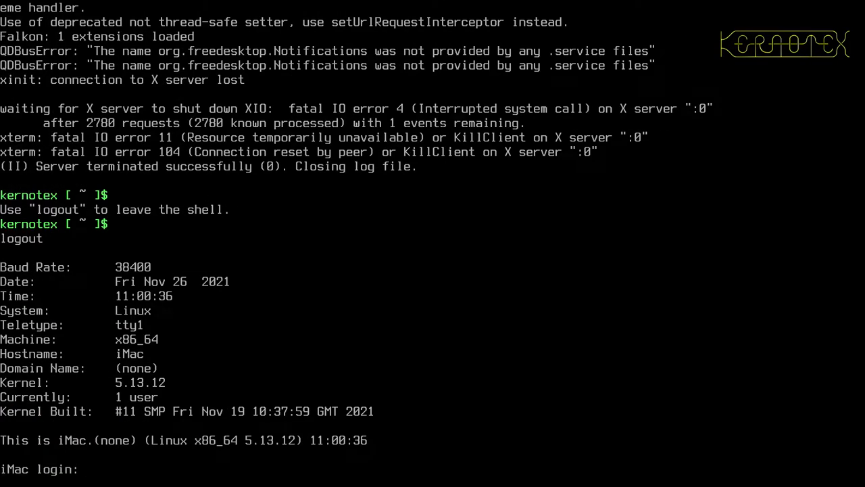
- Log in as root and switch to runlevel 5 with init 5
type("root")
key("Return")
key("Return")
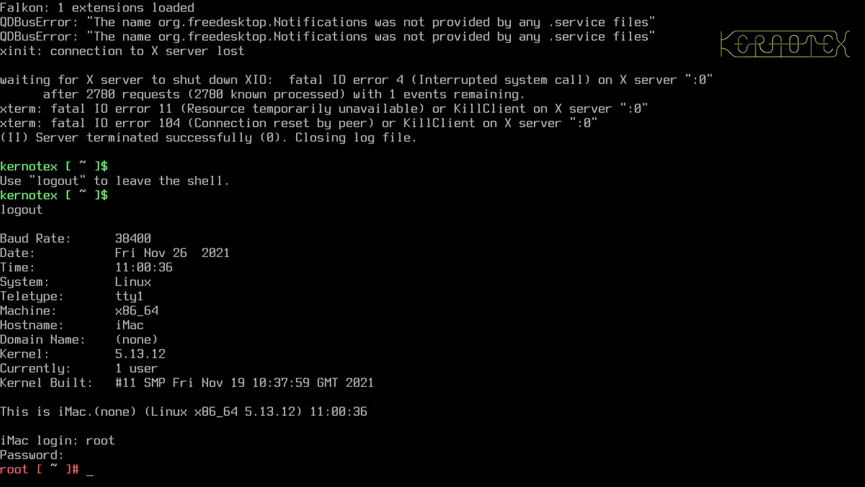
type("init 5")
key("Return")
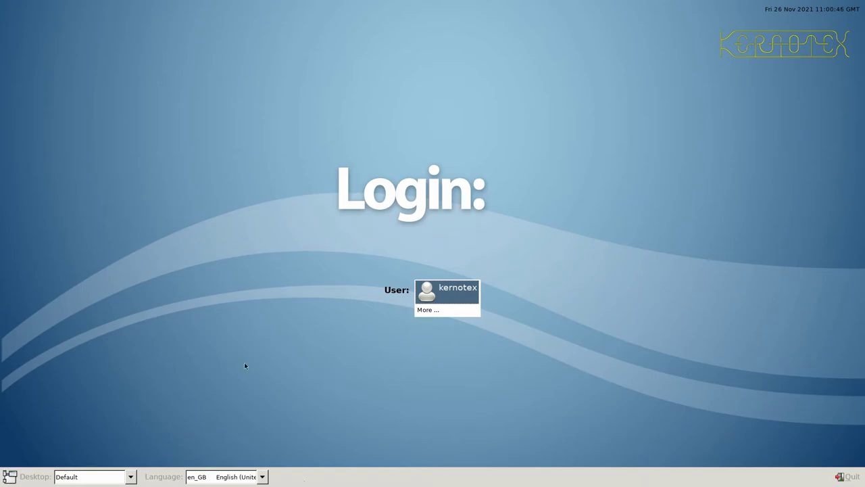
- Choose Fluxbox from the login screen's session list and select the user account
left_click(131, 477)
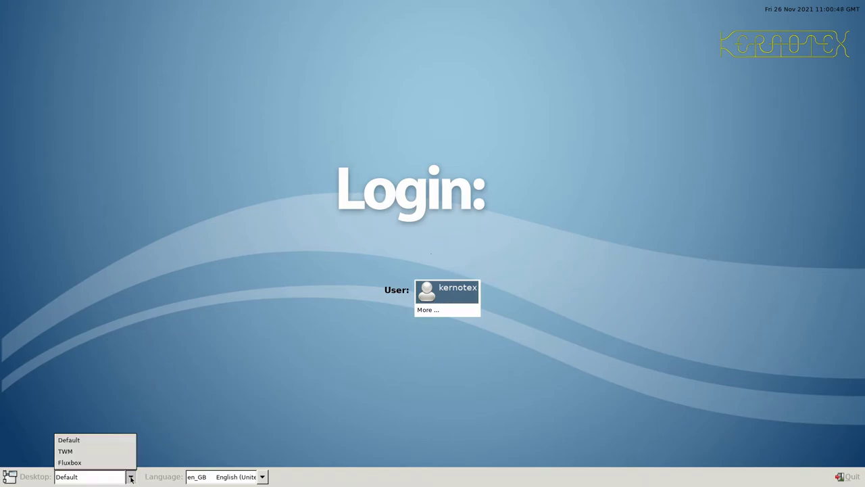
left_click(130, 464)
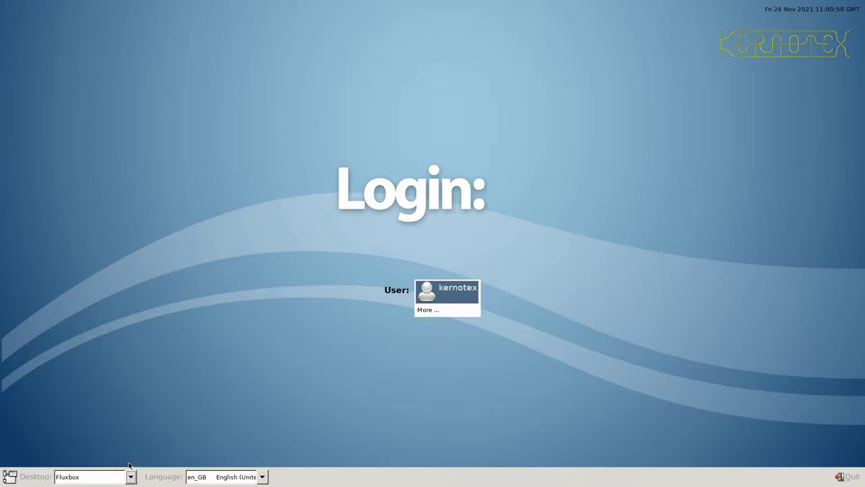
left_click(463, 297)
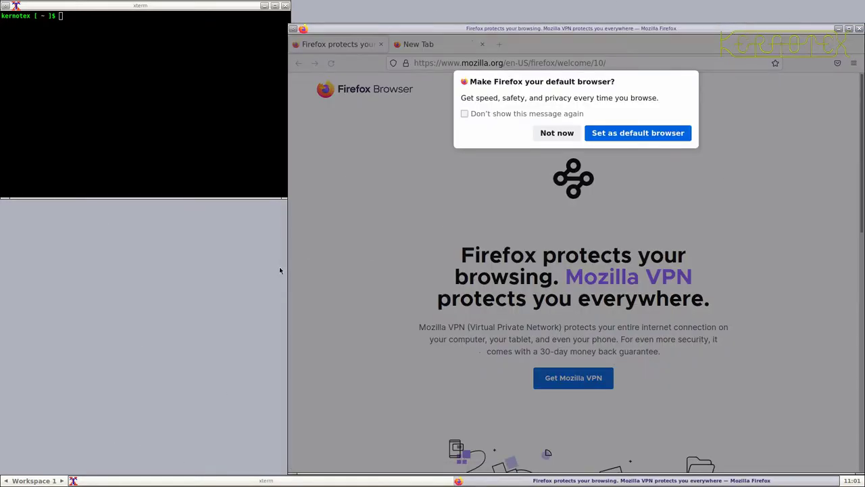
- Launch vim, mc and GIMP from the root menu's Editors, File utils and Multimedia > Graphics
right_click(253, 272)
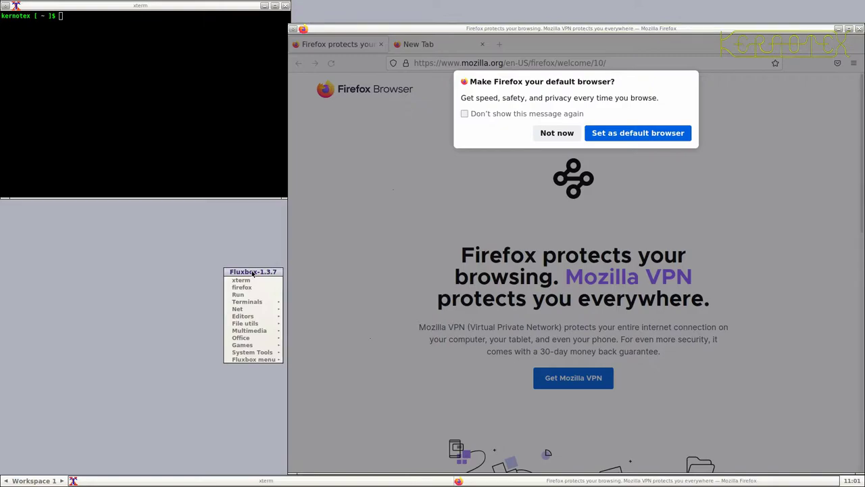
mouse_move(250, 317)
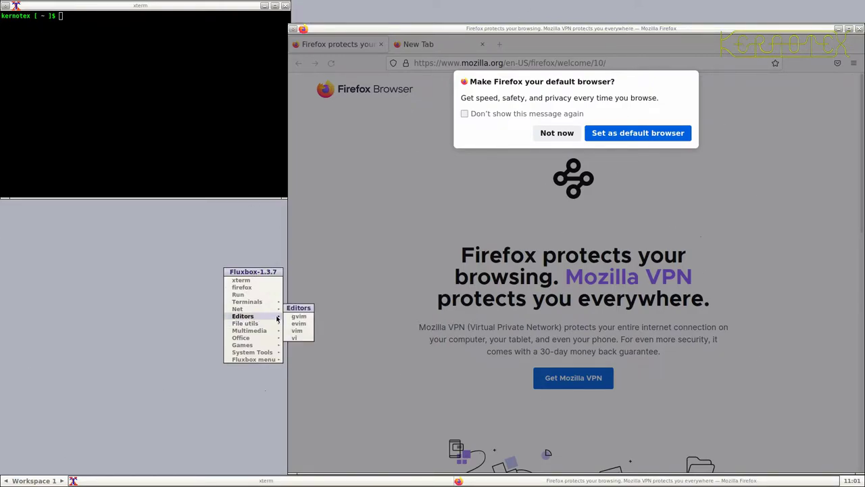
left_click(297, 330)
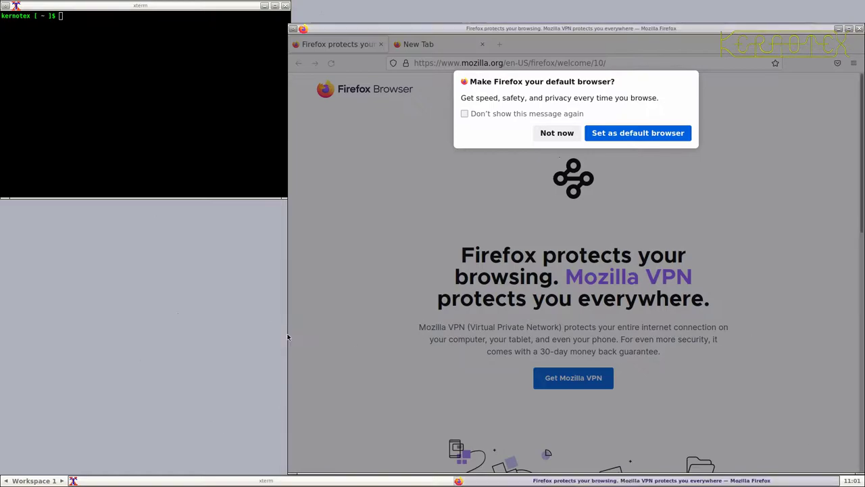
right_click(198, 439)
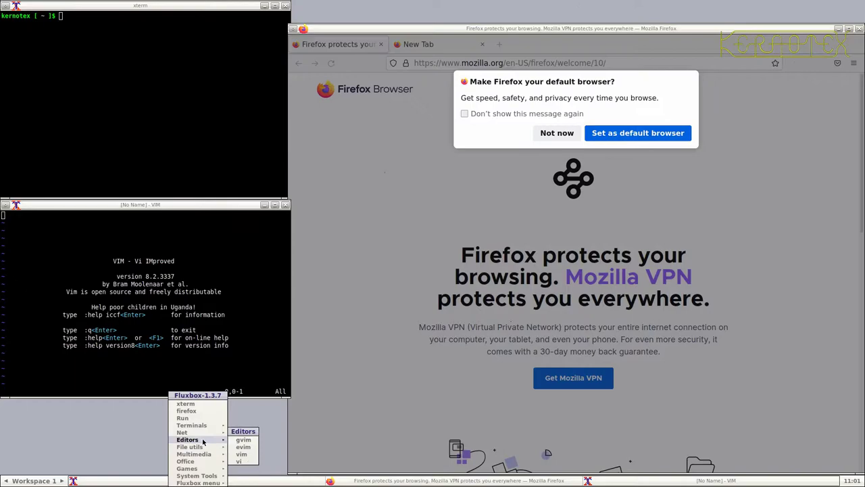
mouse_move(217, 447)
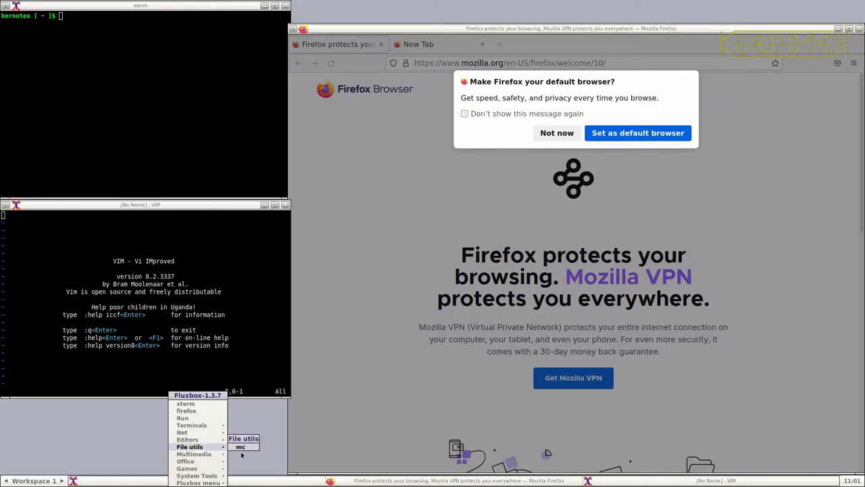
left_click(246, 449)
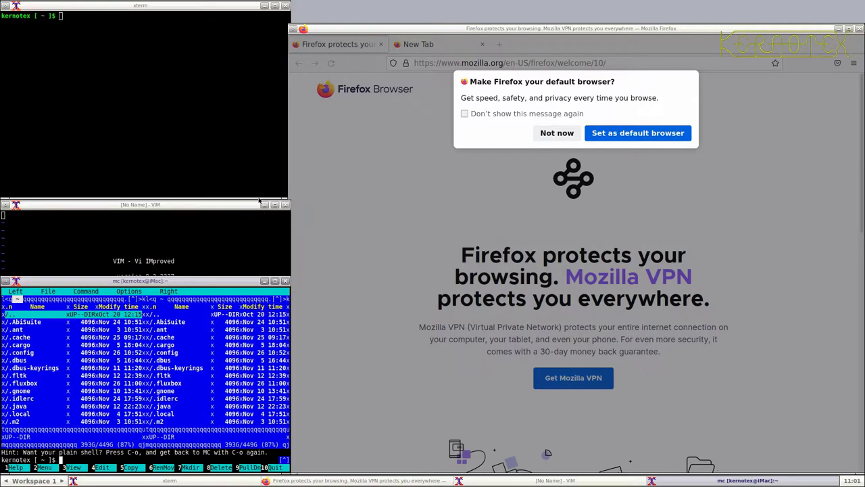
right_click(322, 3)
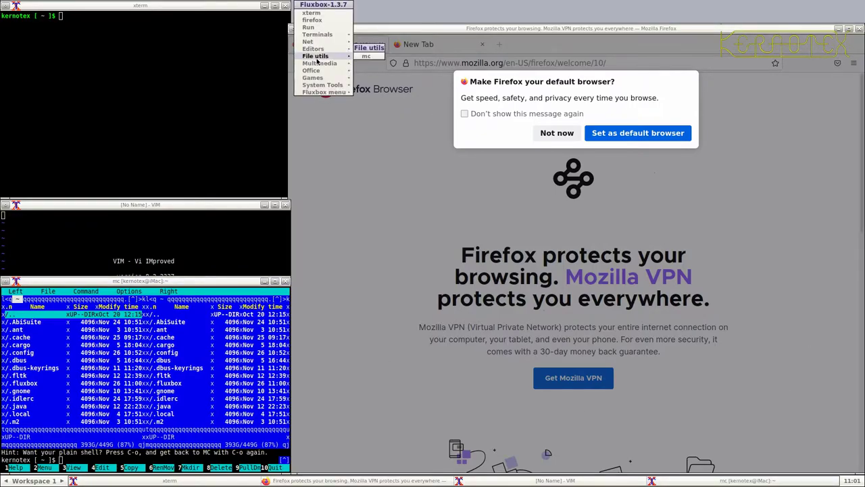
mouse_move(324, 68)
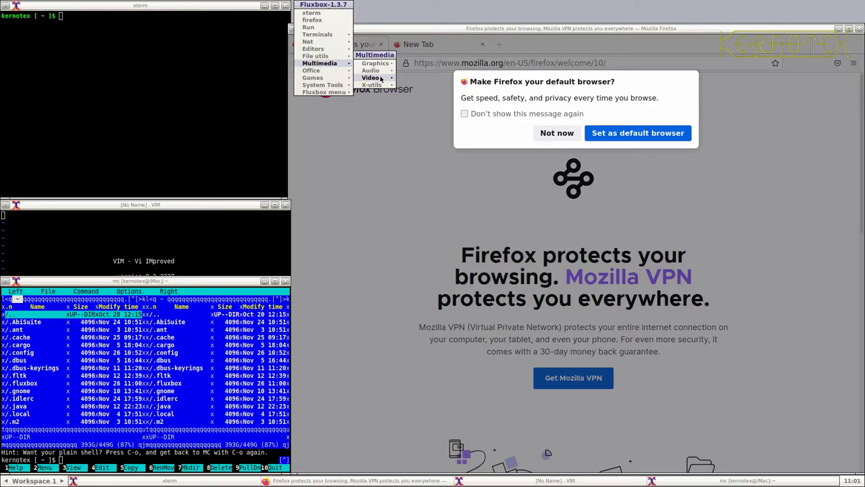
mouse_move(377, 65)
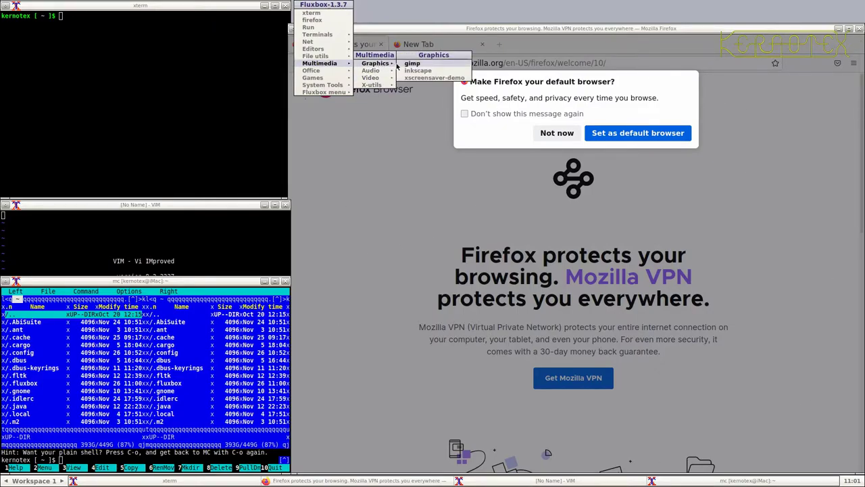
left_click(401, 64)
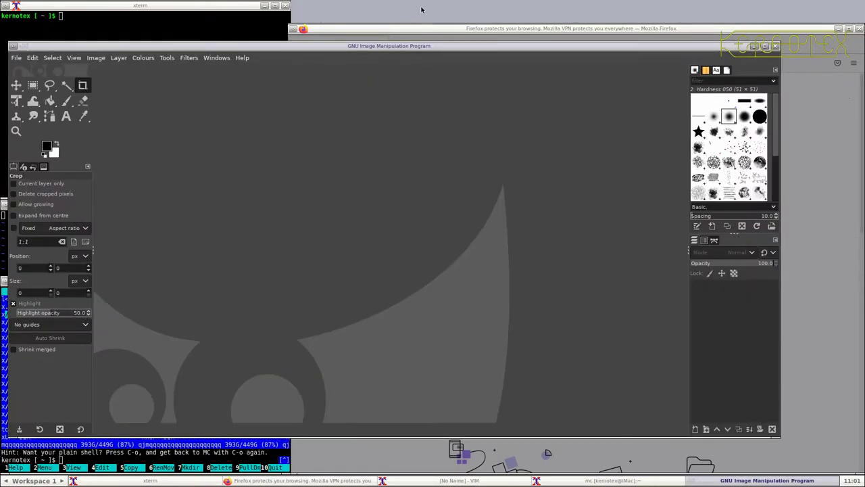
- Launch xclock and then AbiWord from the Office submenu of the Fluxbox root menu
right_click(421, 9)
mouse_move(414, 47)
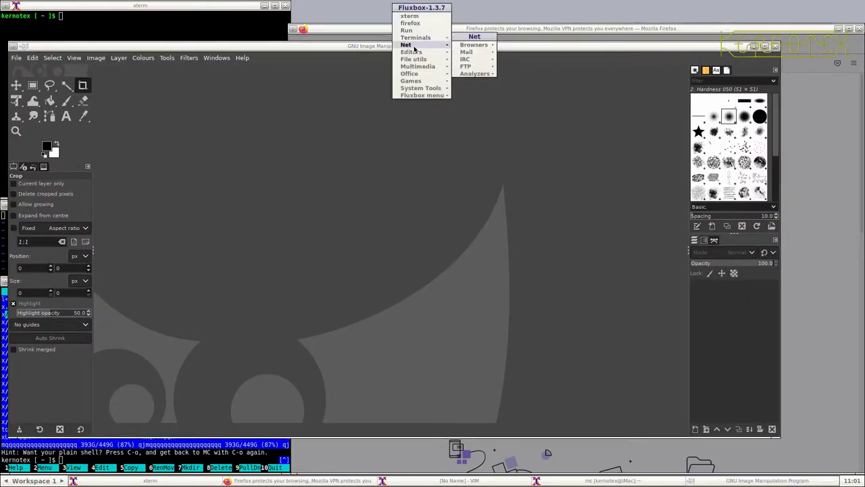
mouse_move(408, 70)
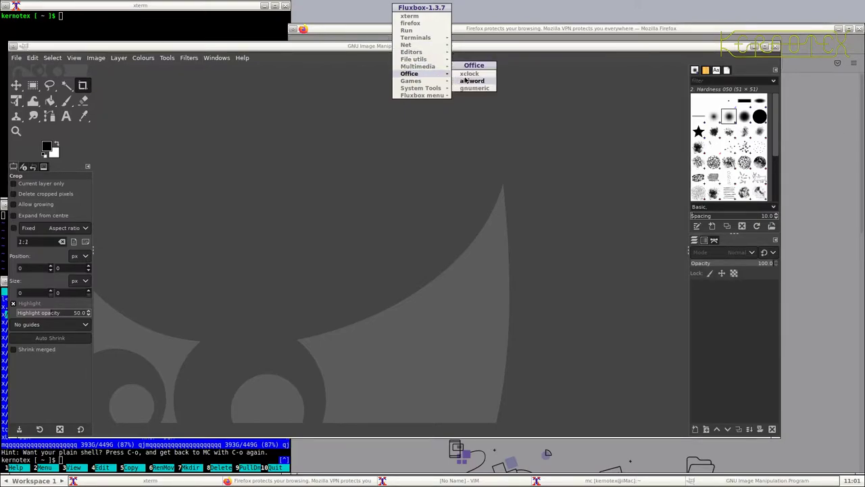
left_click(465, 75)
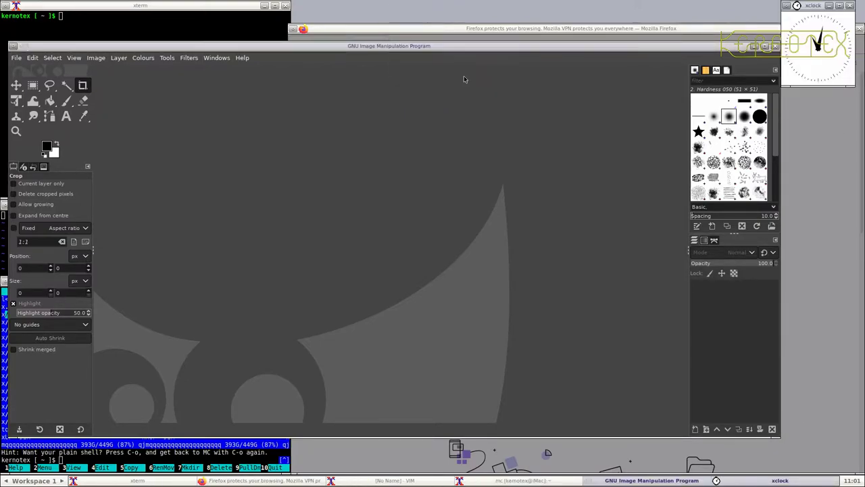
right_click(399, 3)
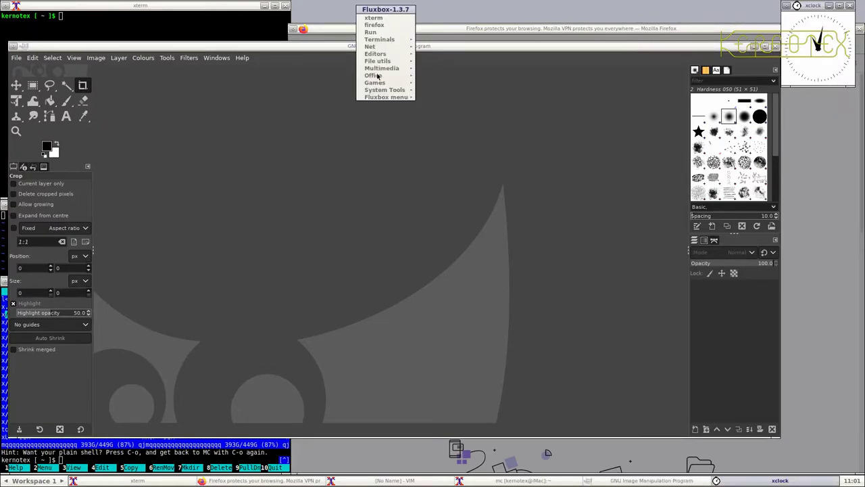
mouse_move(409, 82)
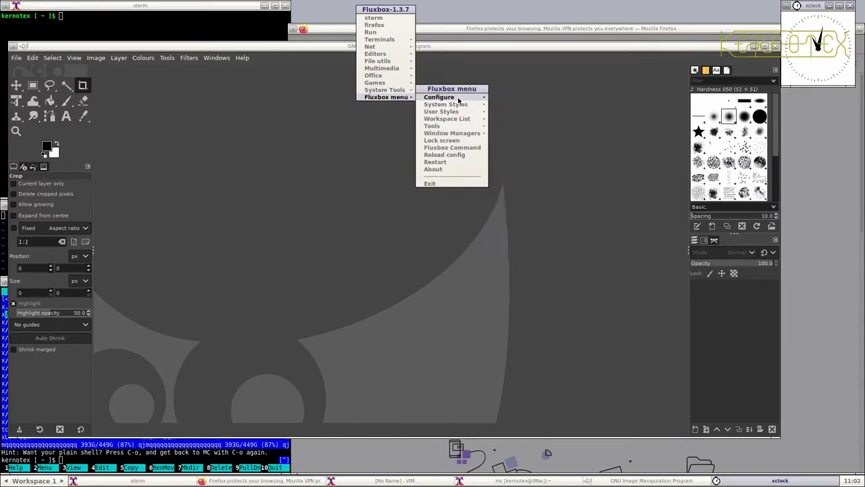
mouse_move(459, 100)
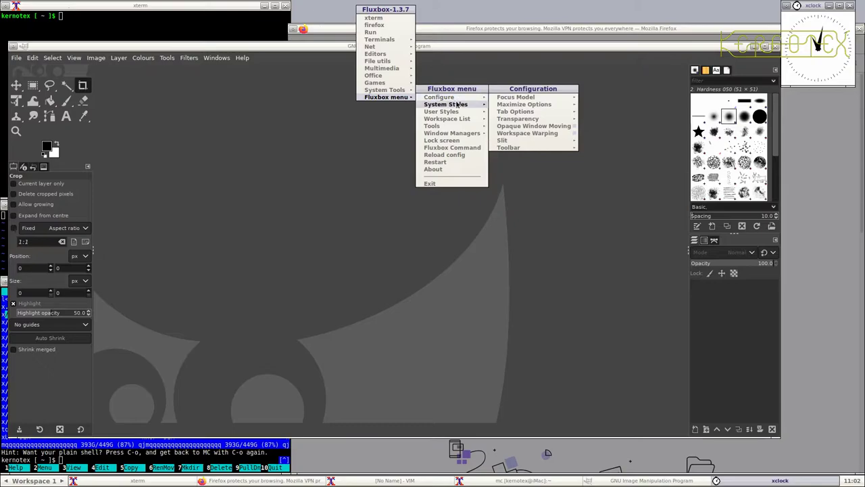
mouse_move(439, 128)
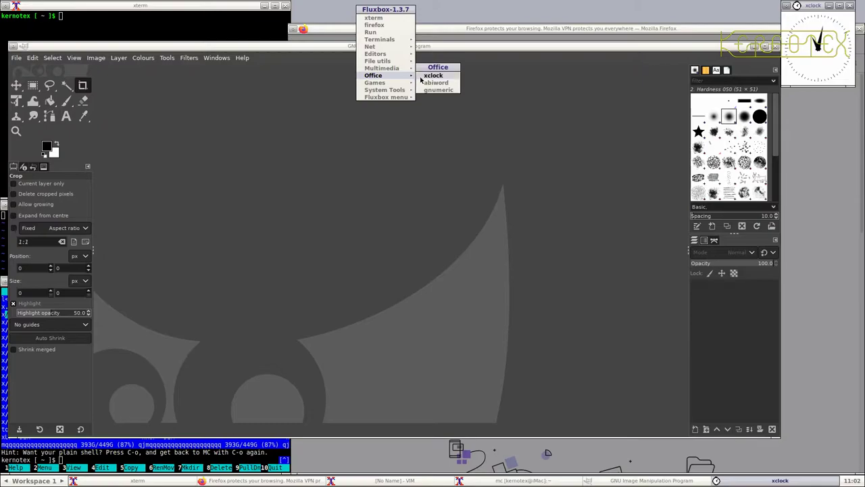
left_click(426, 82)
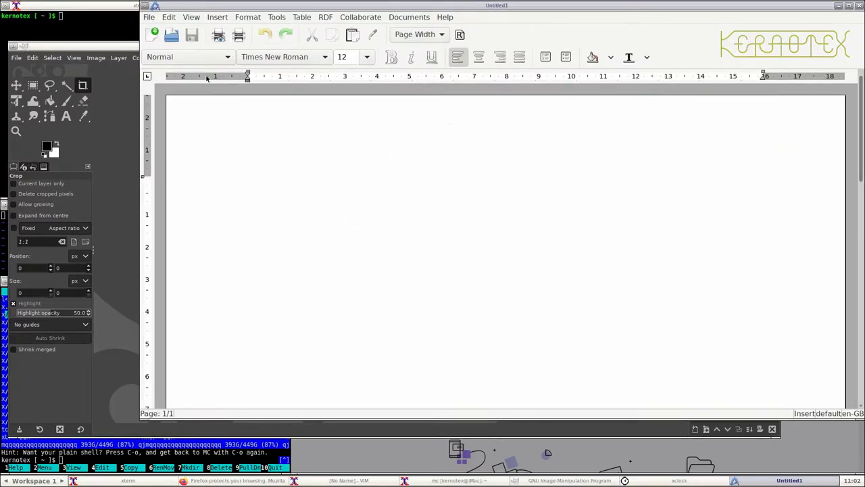
- Run libreoffice from xterm and open a blank Writer document, dismissing the tip of the day
left_click(59, 24)
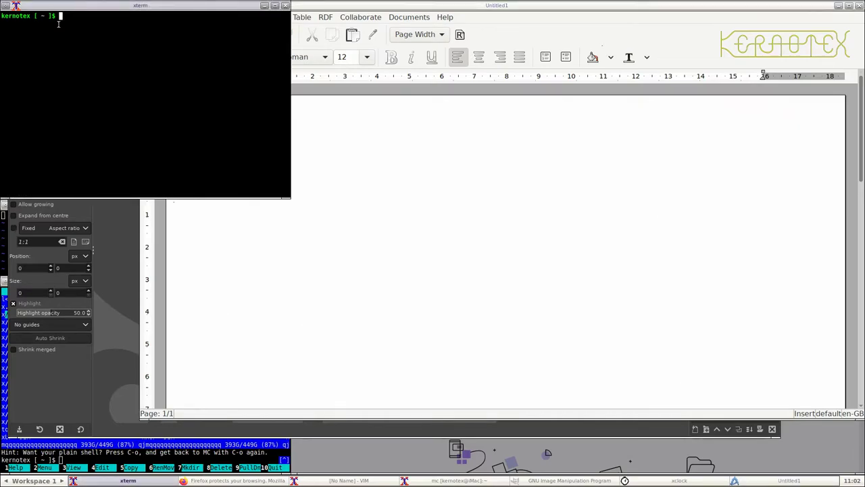
type("libreoffice")
key("Return")
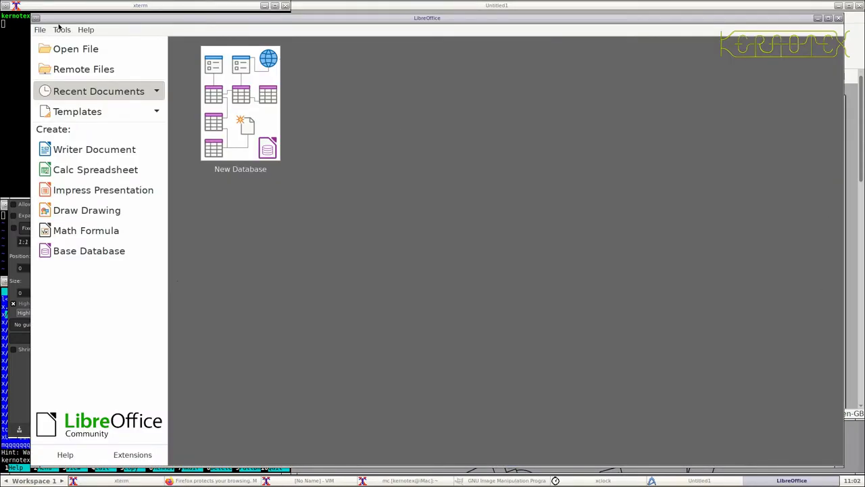
left_click(118, 157)
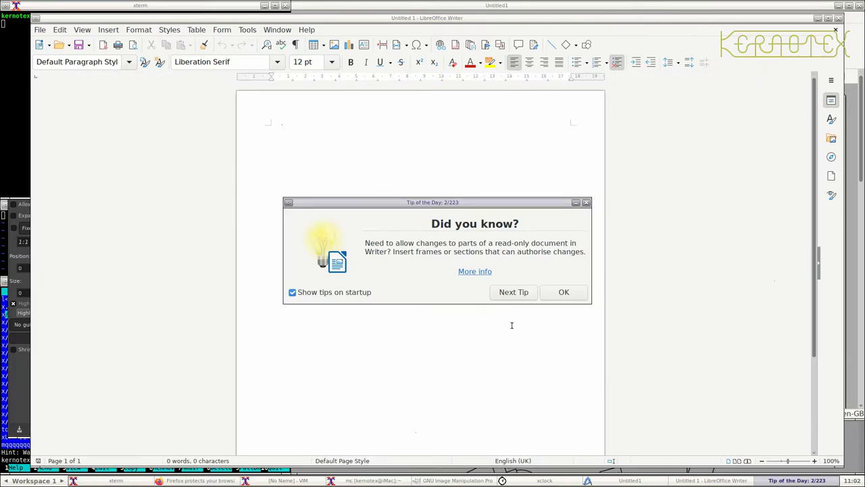
left_click(565, 292)
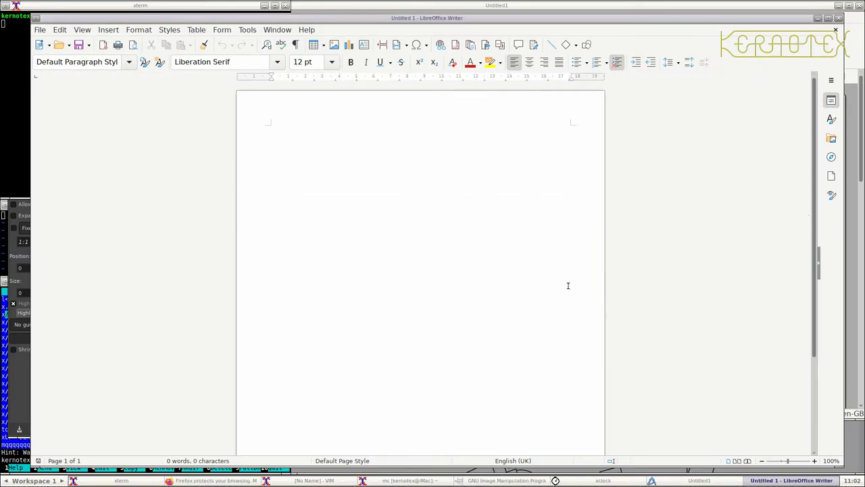
- Exit LibreOffice, close the xterm with Ctrl+D, and quit AbiWord and GIMP
left_click(40, 31)
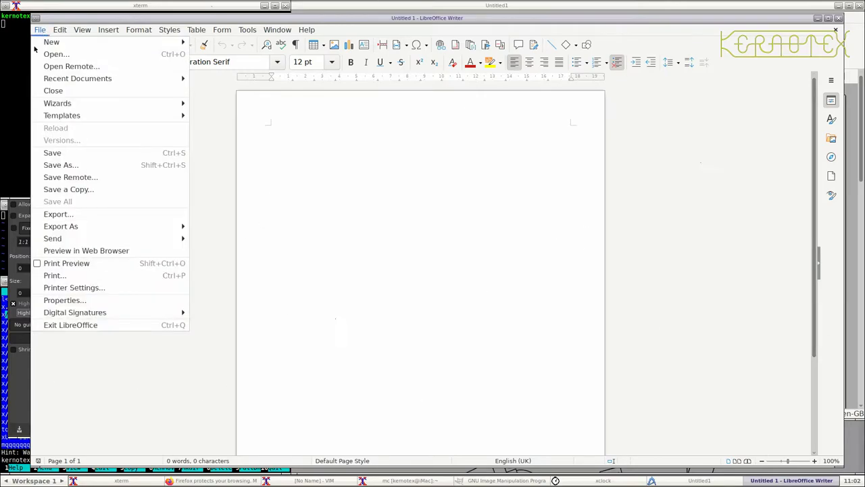
left_click(57, 325)
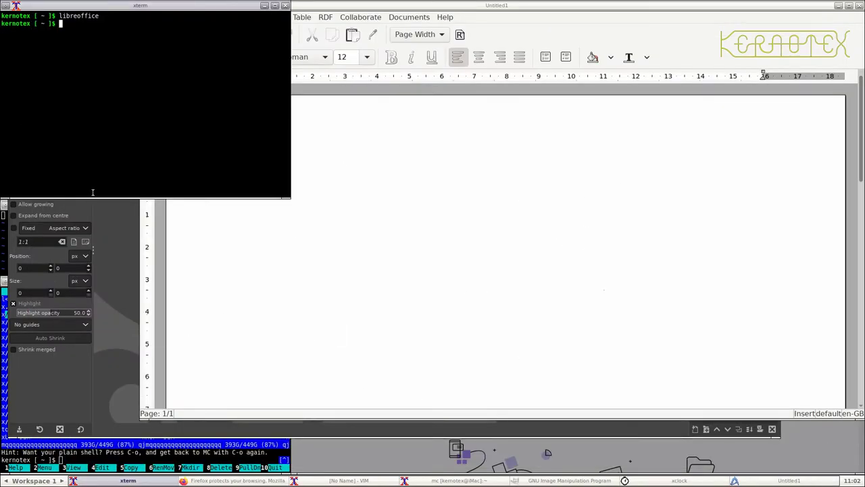
key("ctrl+d")
key("ctrl+d")
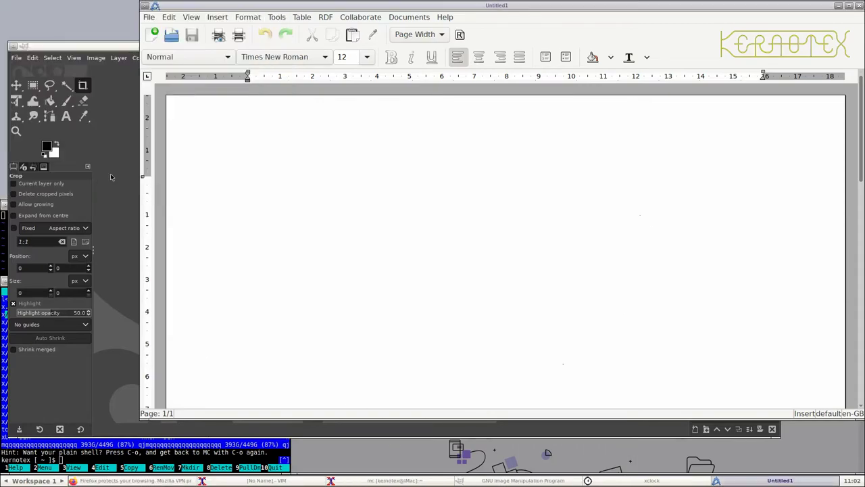
left_click(149, 17)
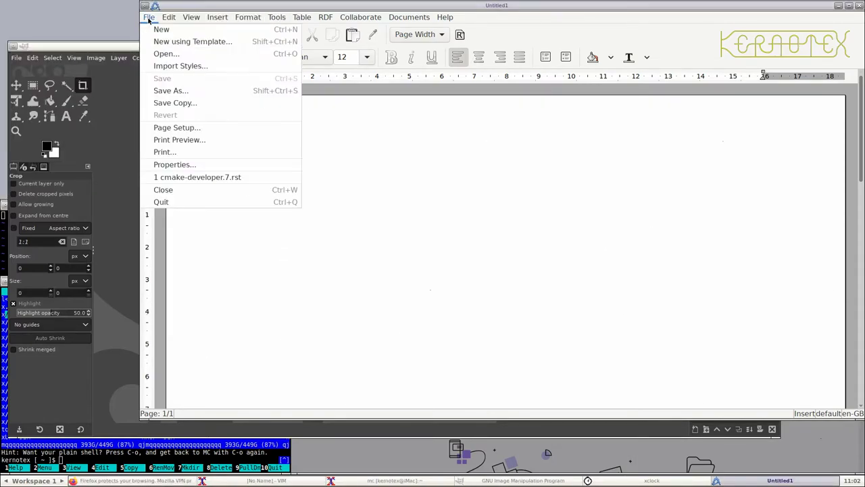
left_click(156, 202)
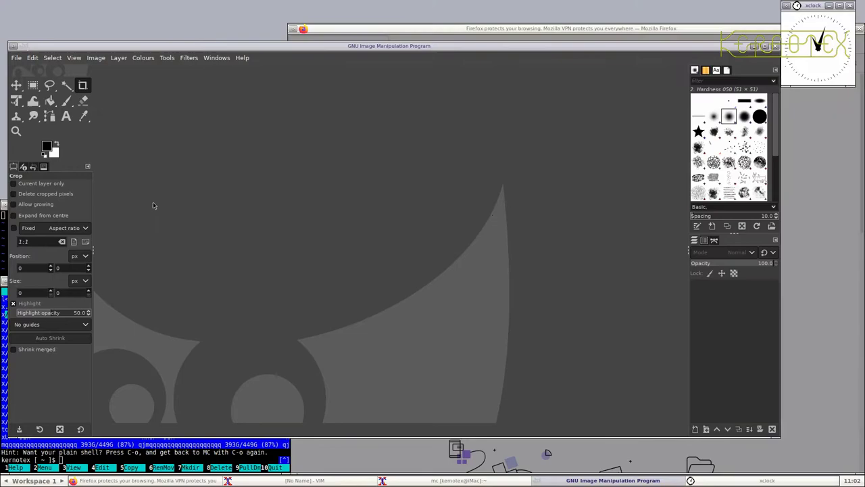
left_click(16, 58)
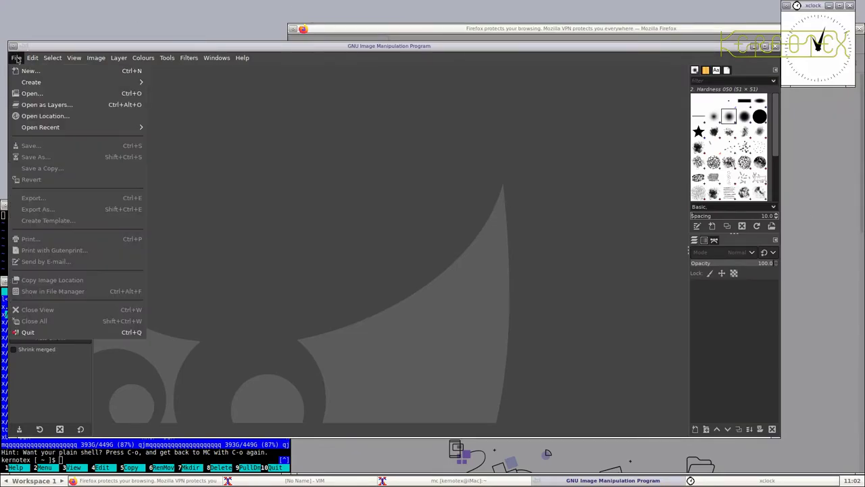
left_click(27, 333)
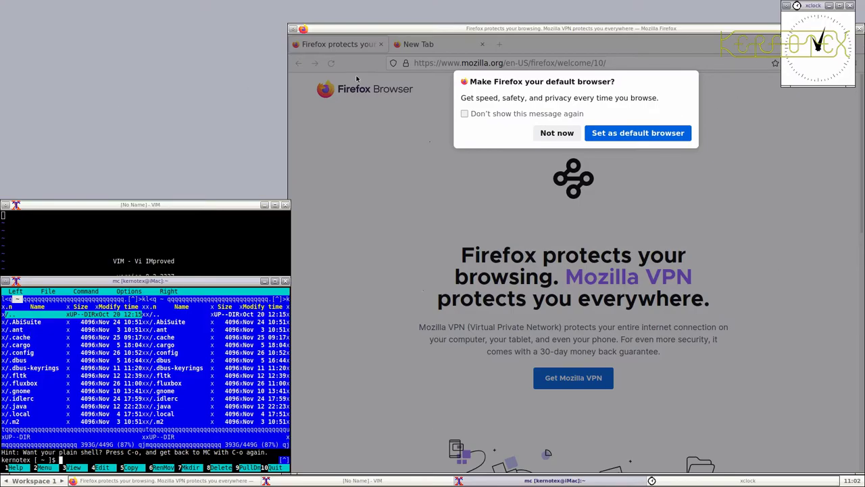
- Quit Firefox closing both tabs, exit mc with F10 and Vim with :q
left_click(556, 133)
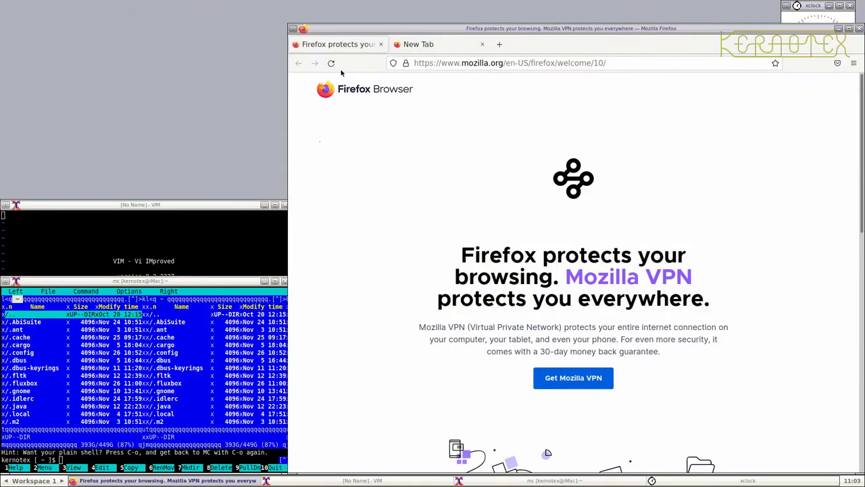
key("ctrl+q")
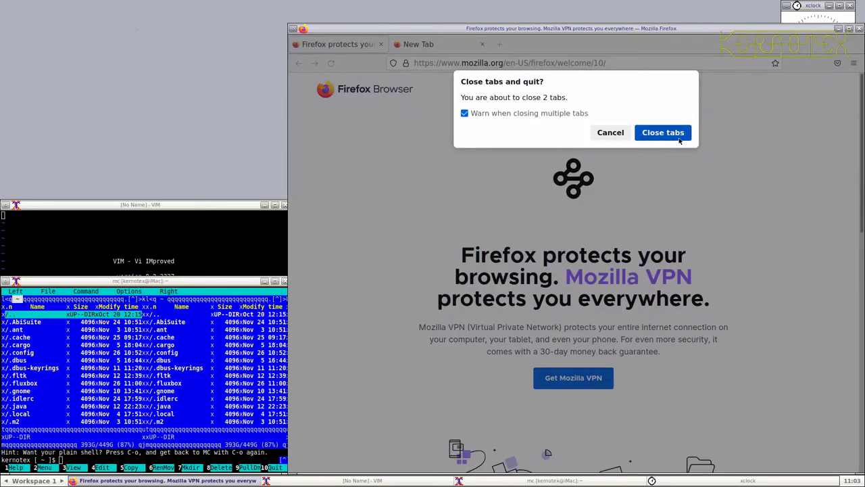
left_click(678, 139)
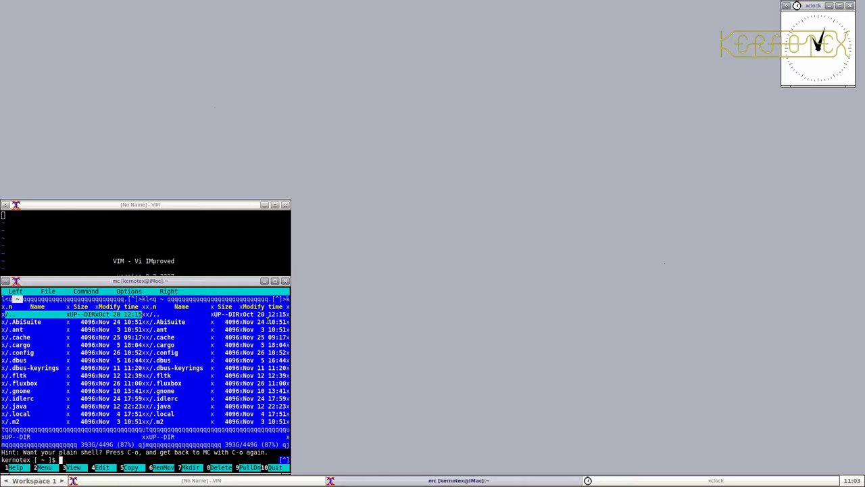
key("F10")
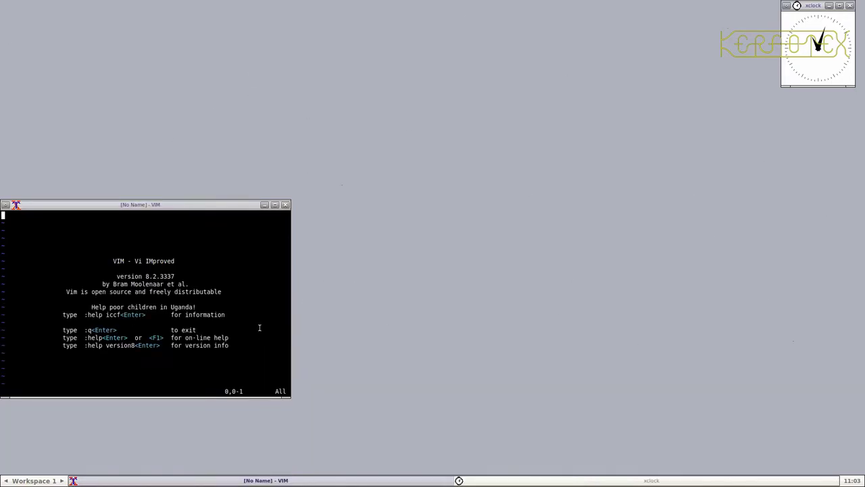
type(":q")
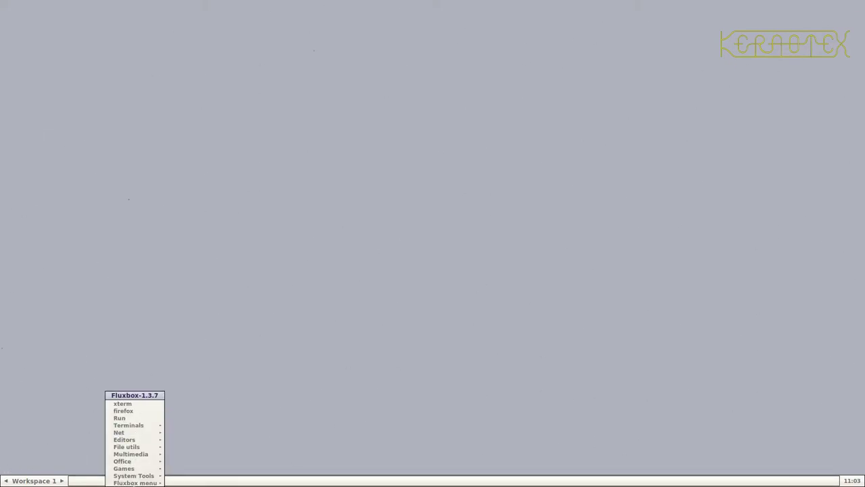
mouse_move(139, 484)
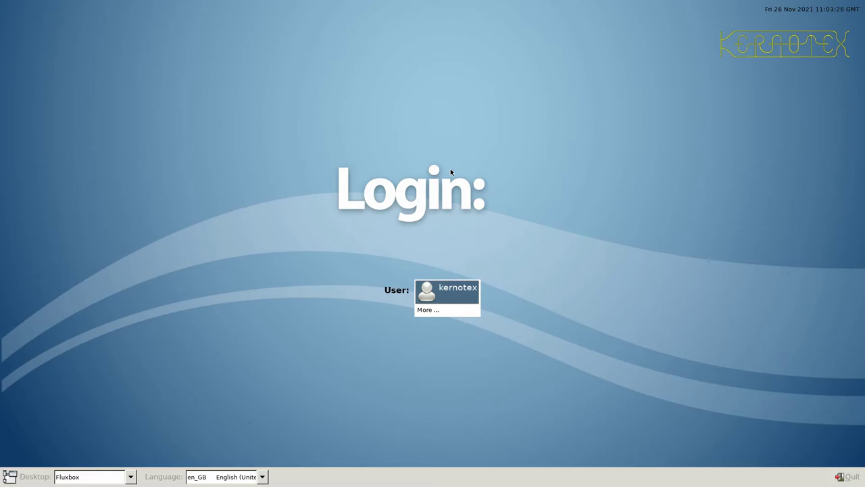
- On tty1, drop to runlevel 3 with init 3 and log out of root
key("ctrl+alt+F1")
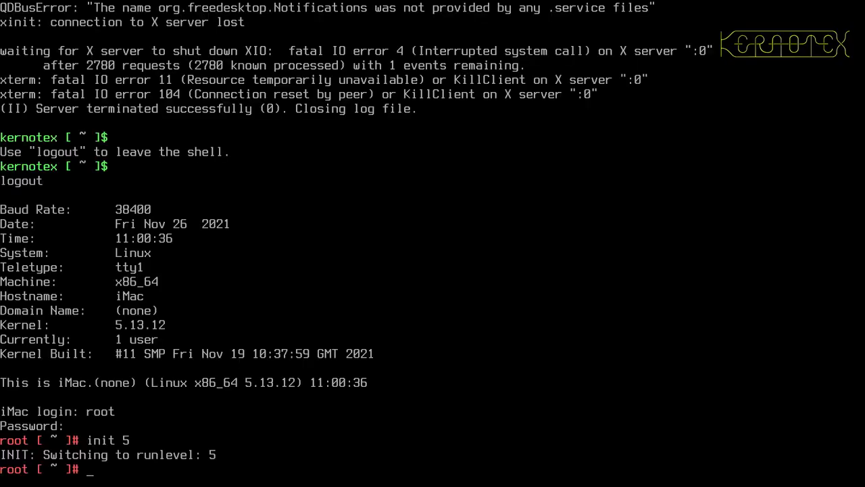
type("init 3")
key("Return")
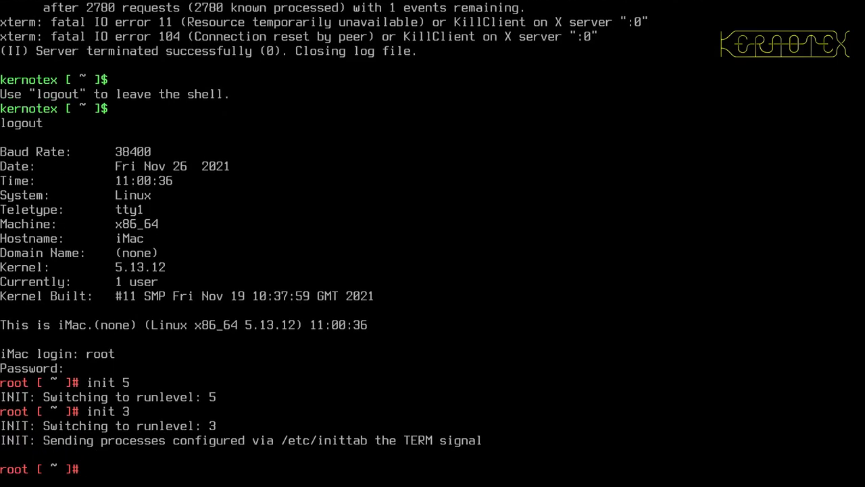
key("ctrl+d")
key("ctrl+d")
- Log in as the regular user and run startx
type("kernotex")
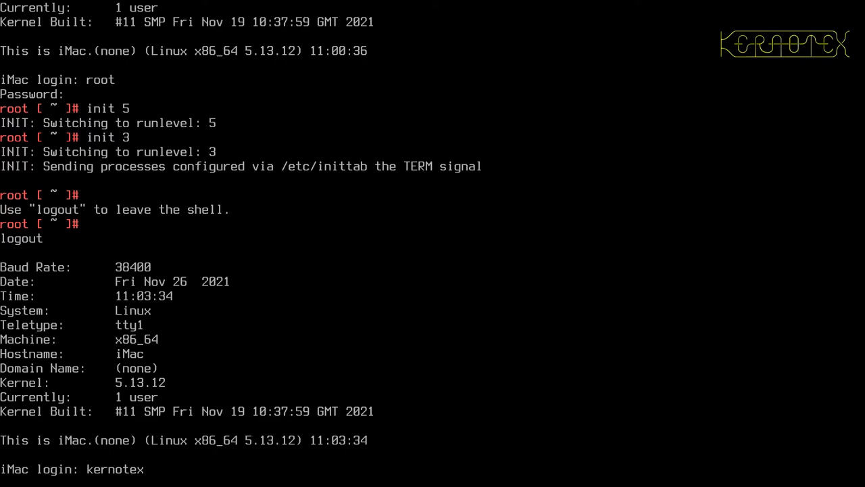
key("Return")
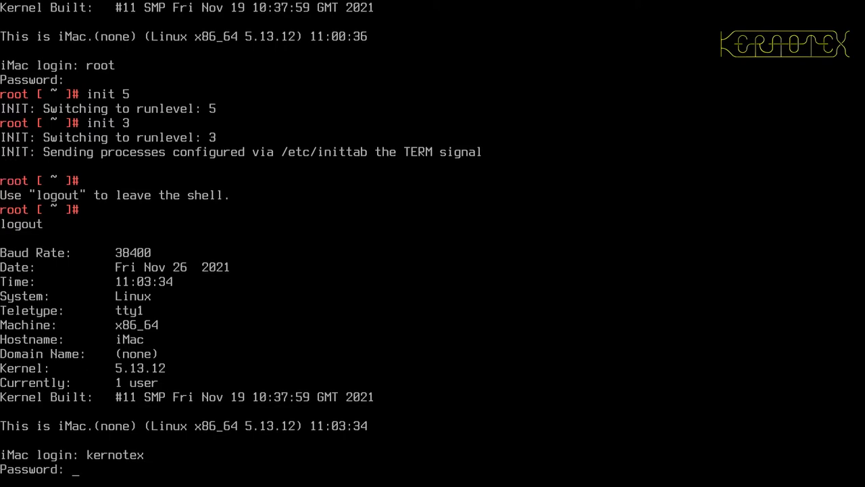
key("Return")
type("startx")
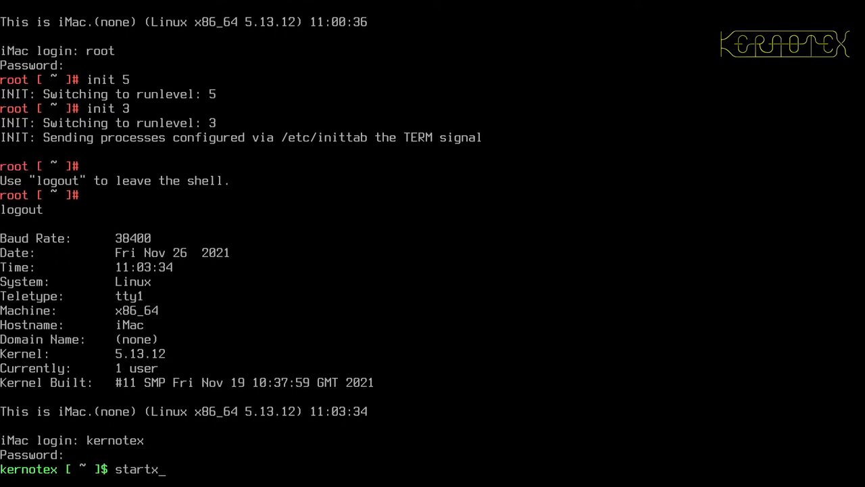
key("Return")
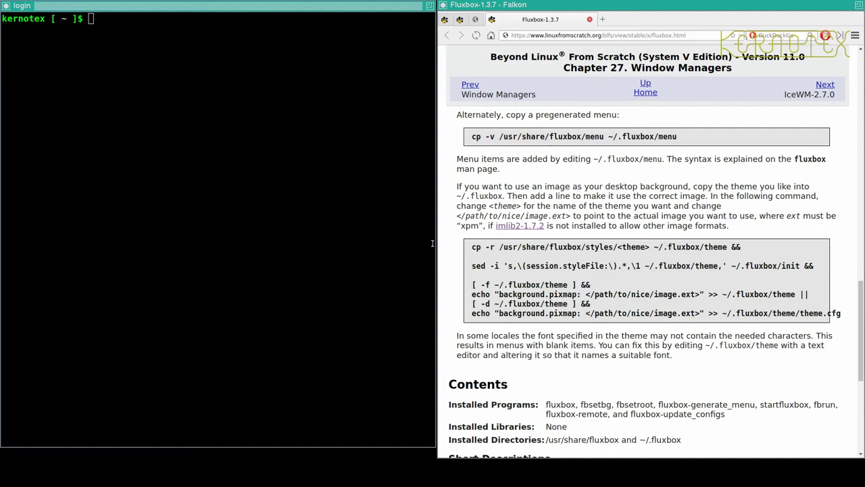
- Close the Fluxbox-1.3.7 tab, return to the BLFS 11.0 contents, and open the IceWM-2.7.0 link's context menu
left_click(465, 215)
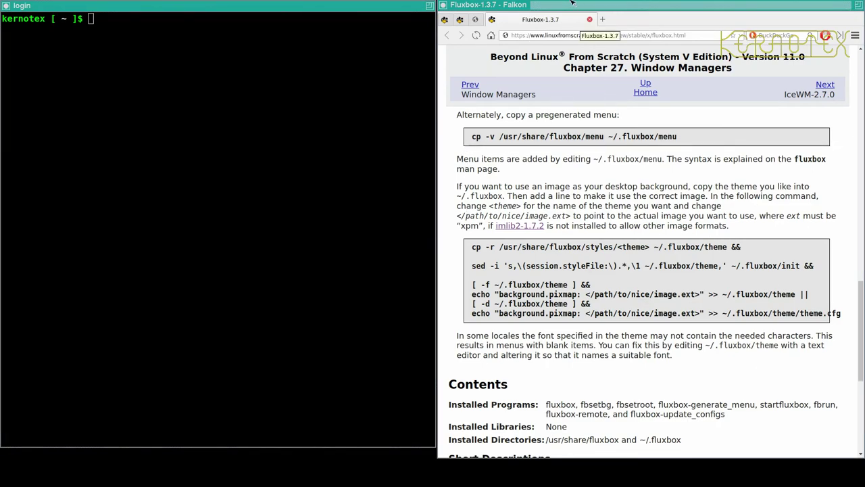
left_click(590, 20)
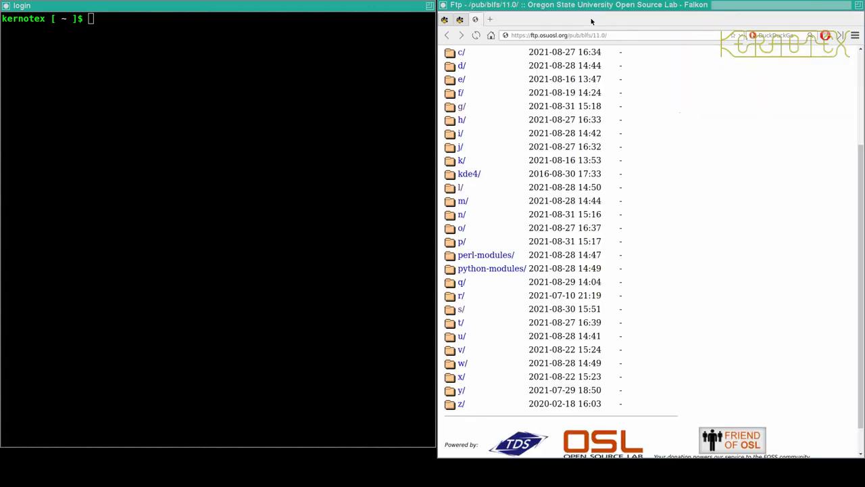
left_click(445, 19)
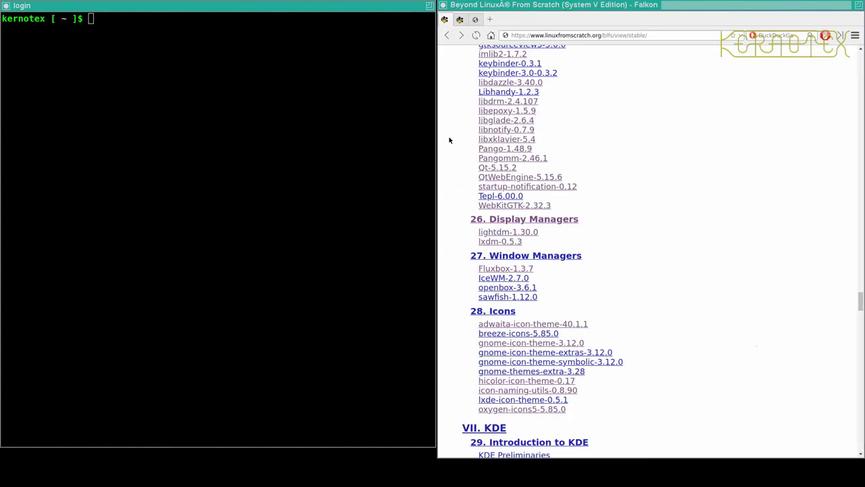
right_click(513, 280)
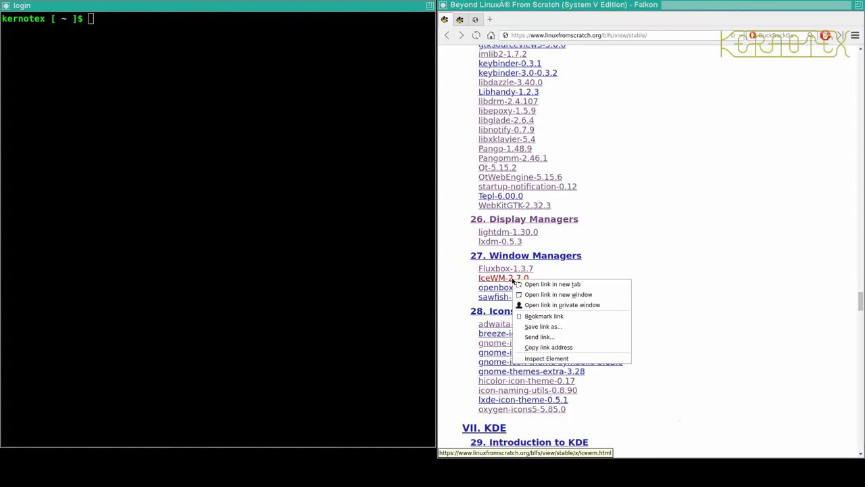